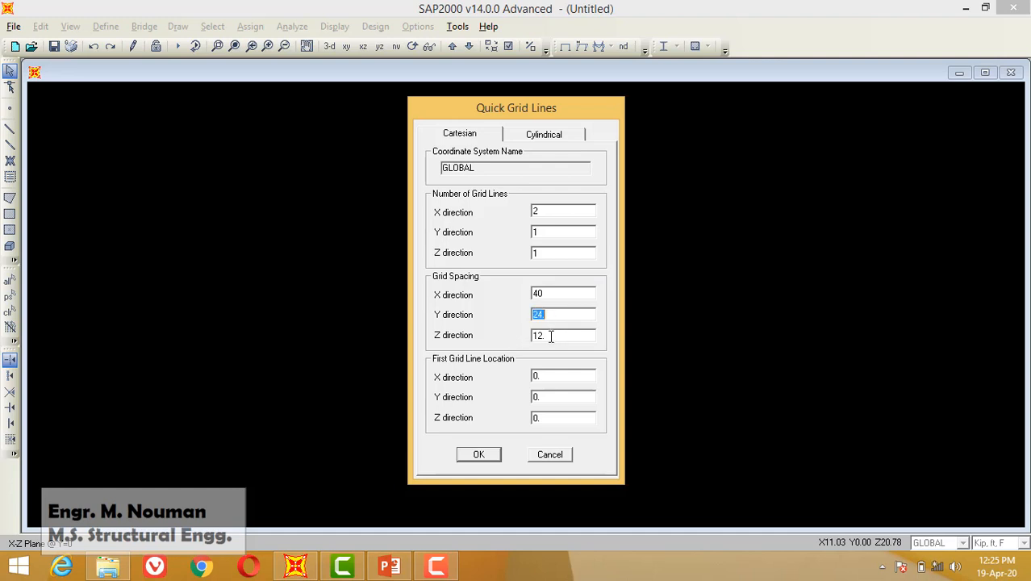
# Confirm the Cartesian quick grid with 2 X, 1 Y and 1 Z grid lines and an X spacing of 40 ft.
pyautogui.doubleClick(551, 335)
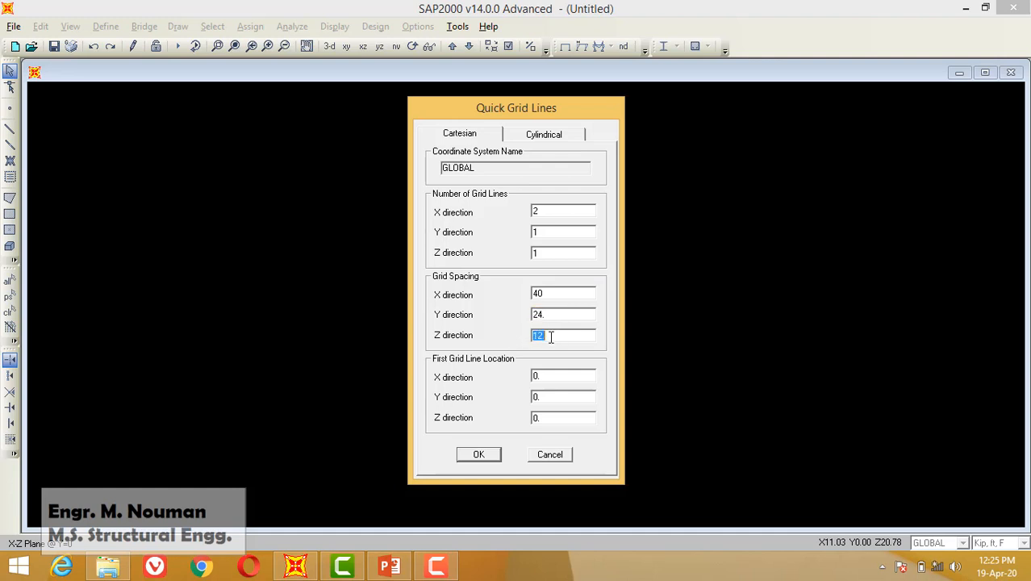
pyautogui.doubleClick(547, 252)
pyautogui.doubleClick(546, 232)
pyautogui.doubleClick(545, 313)
pyautogui.doubleClick(552, 334)
pyautogui.doubleClick(538, 233)
pyautogui.click(546, 233)
pyautogui.doubleClick(550, 314)
pyautogui.doubleClick(549, 335)
pyautogui.doubleClick(548, 315)
pyautogui.click(487, 457)
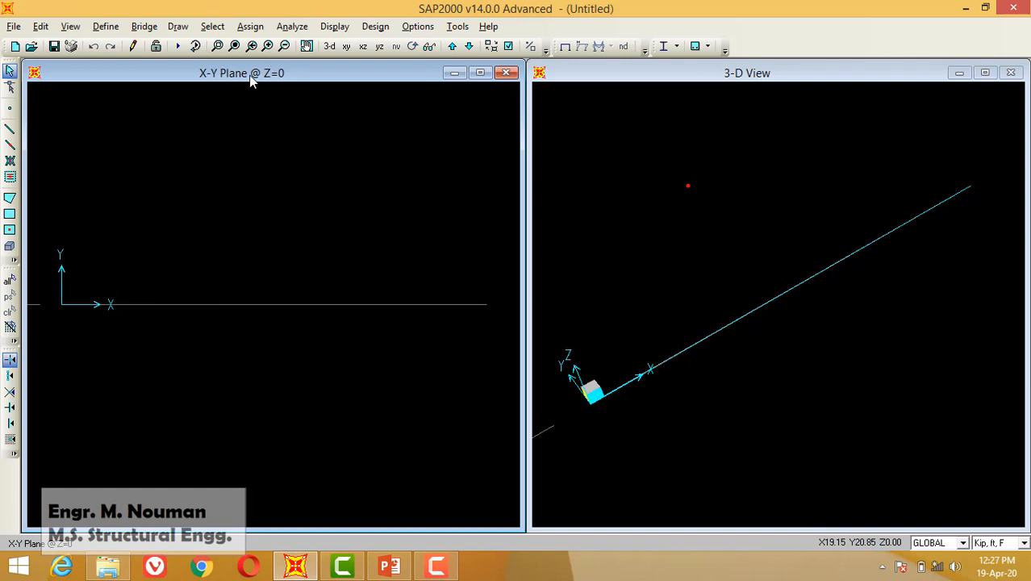
# Set the 2D view to the X-Z plane at Y=0.
pyautogui.click(346, 47)
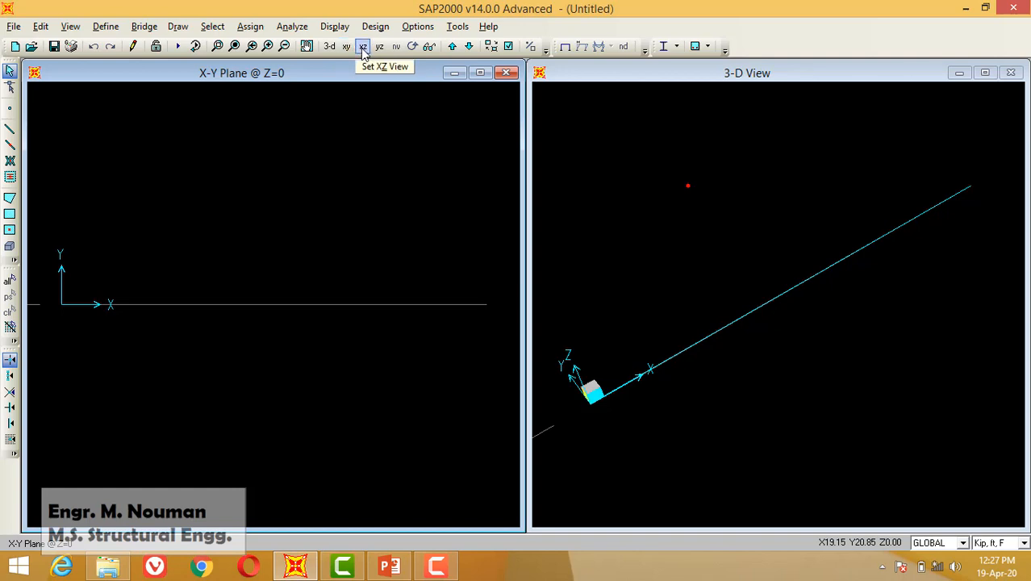
pyautogui.click(363, 47)
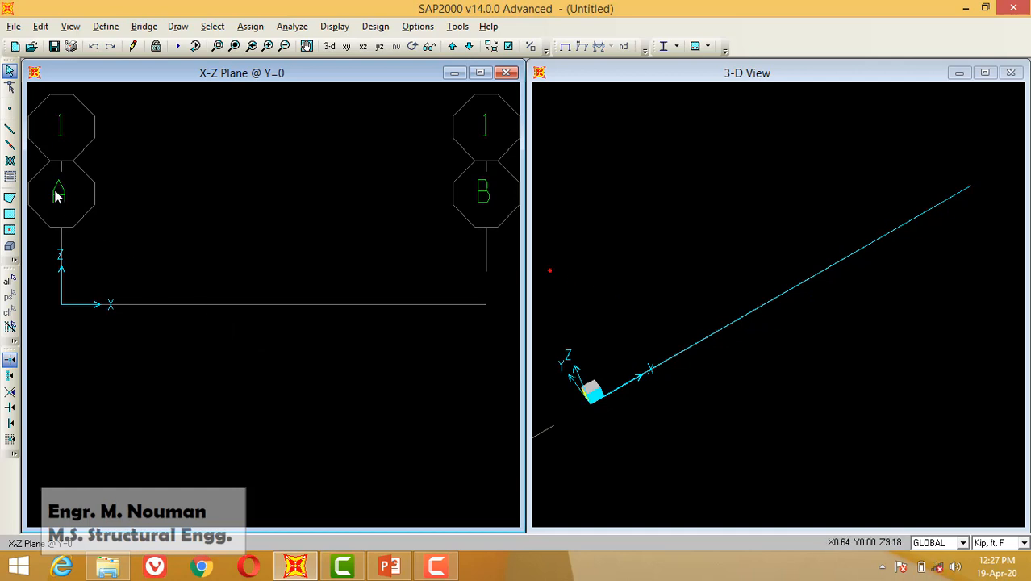
# Draw a straight frame member from the origin at grid line A to the far end at grid line B.
pyautogui.click(10, 130)
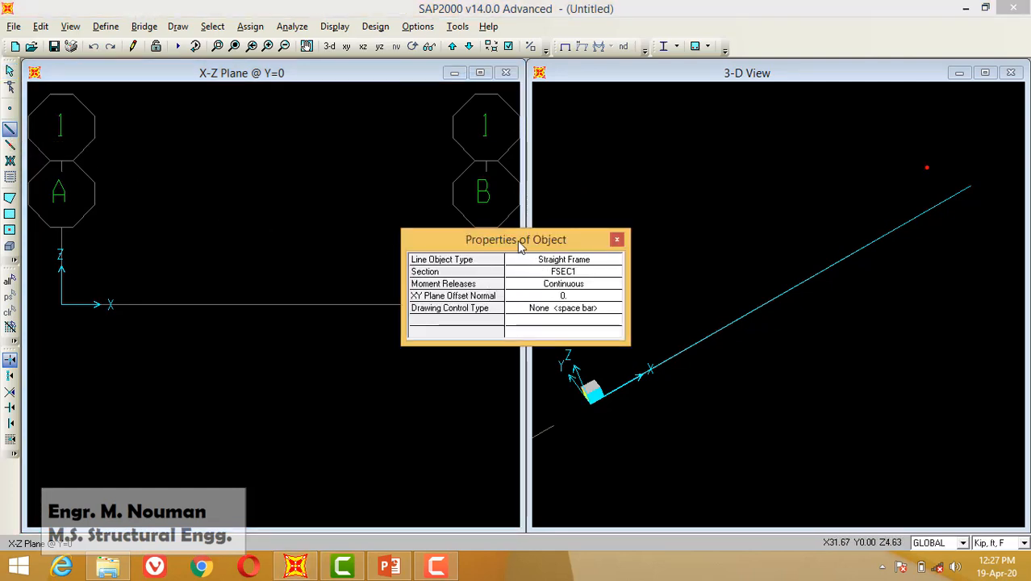
pyautogui.click(616, 240)
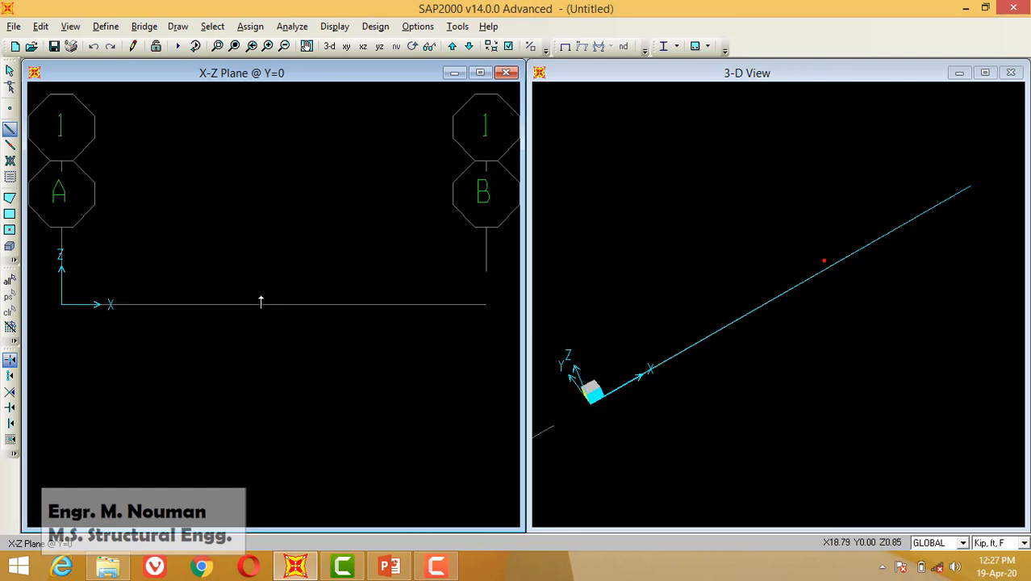
pyautogui.click(61, 305)
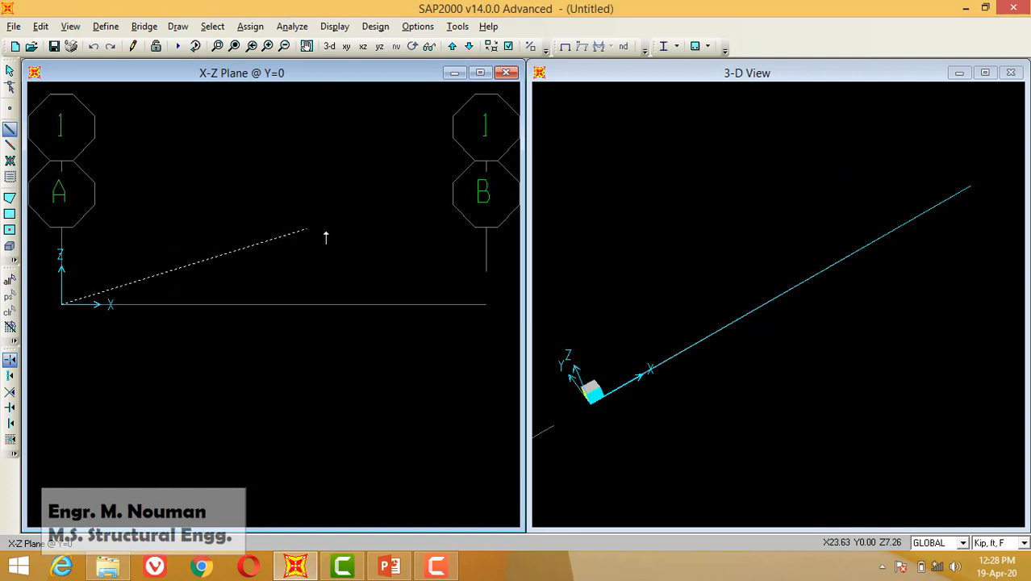
pyautogui.click(483, 306)
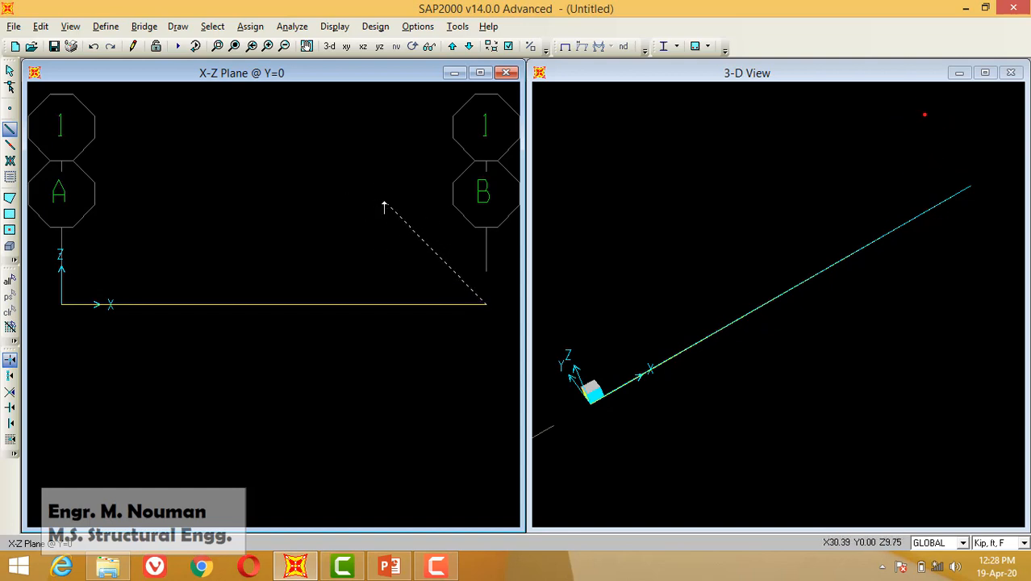
pyautogui.press('Escape')
# Delete the frame member drawn between grid lines A and B.
pyautogui.click(238, 305)
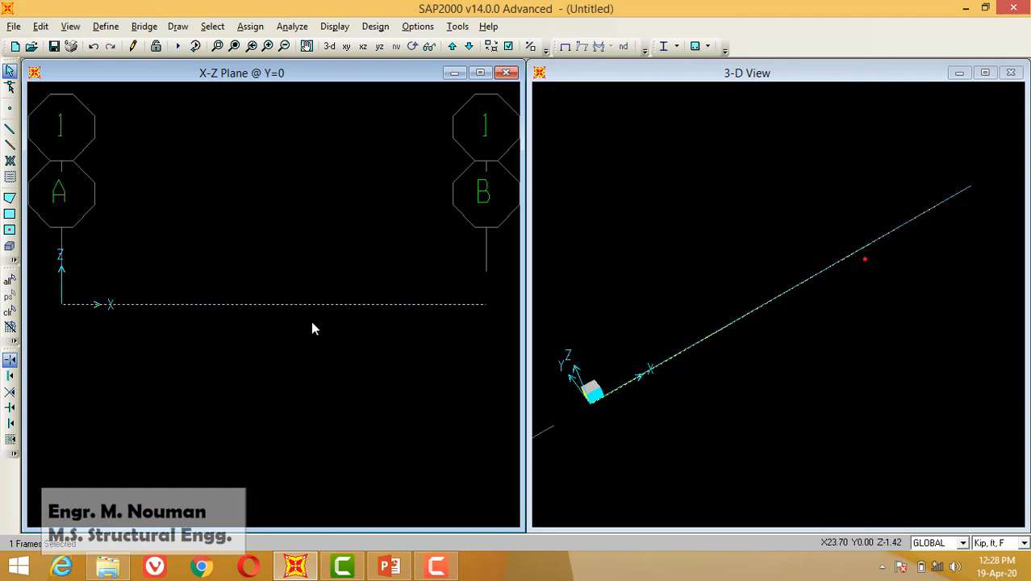
pyautogui.hotkey('ctrl', 'q')
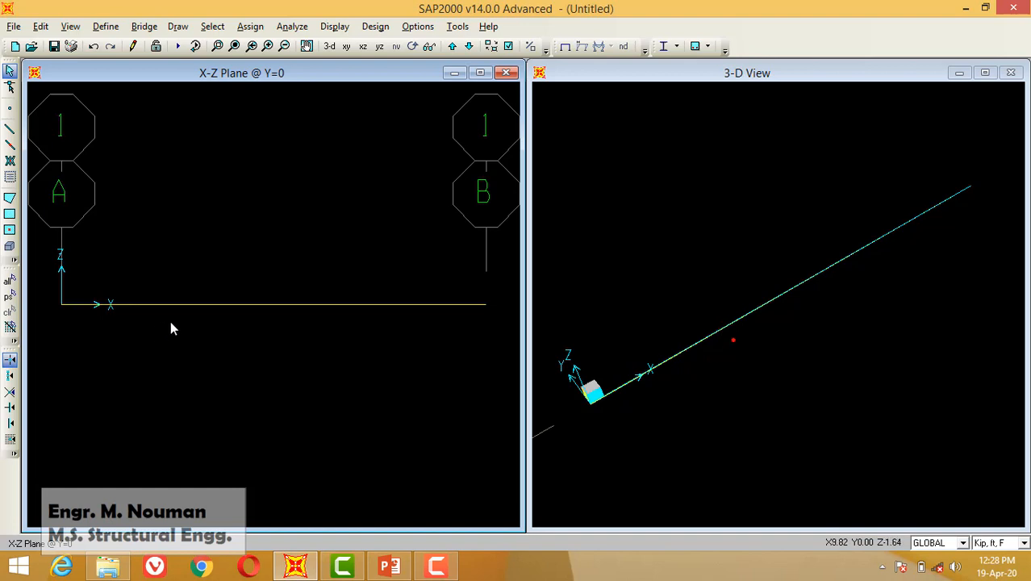
pyautogui.click(262, 310)
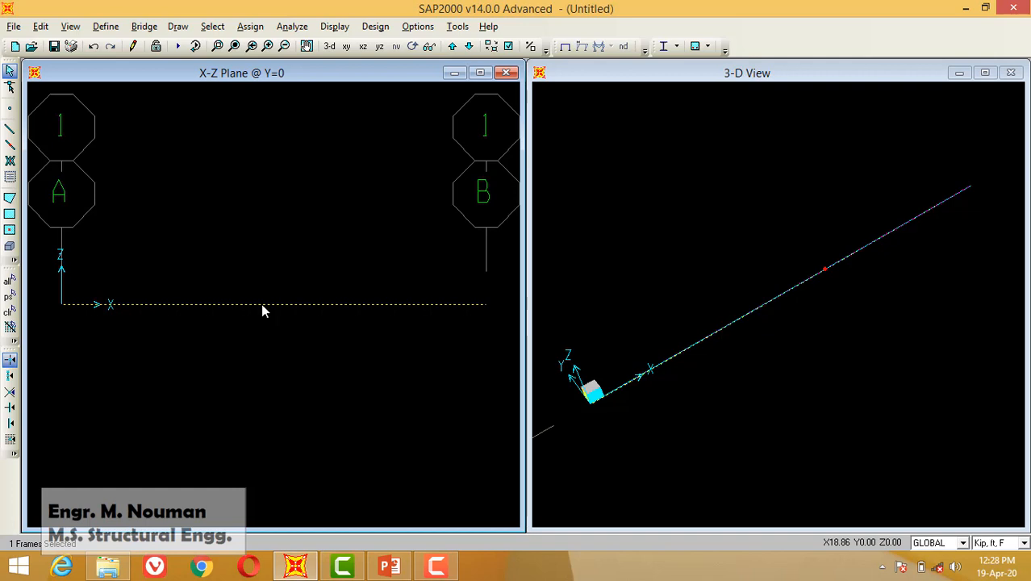
pyautogui.click(261, 311)
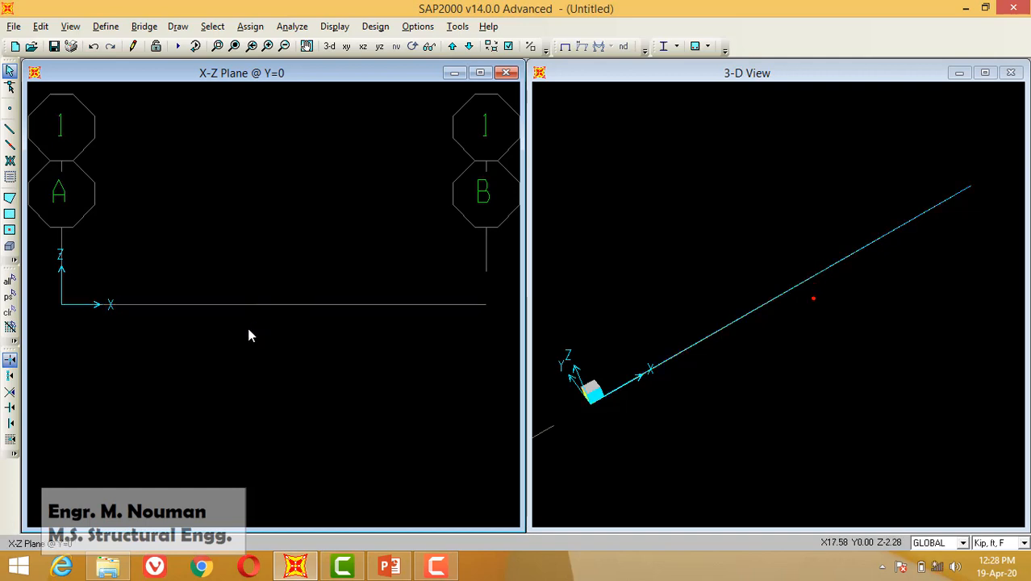
# Quick-draw a straight frame member along the horizontal grid line between A and B.
pyautogui.click(10, 146)
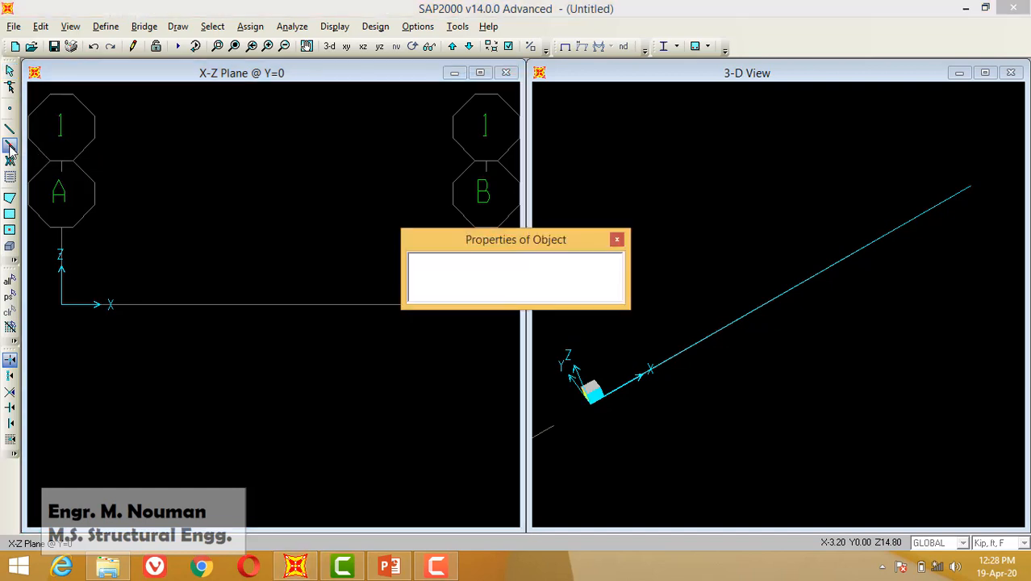
pyautogui.click(616, 242)
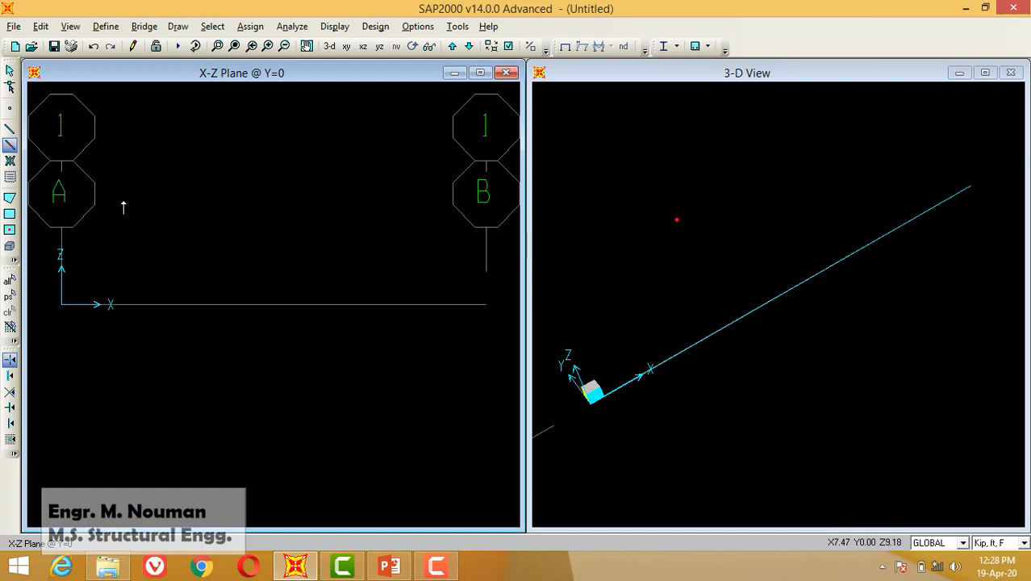
pyautogui.click(259, 305)
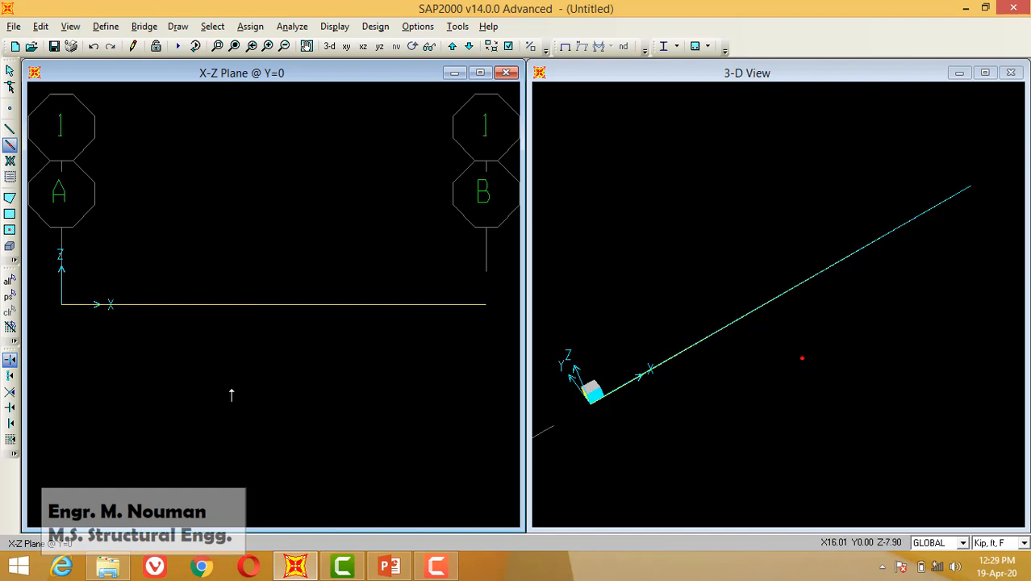
pyautogui.press('Escape')
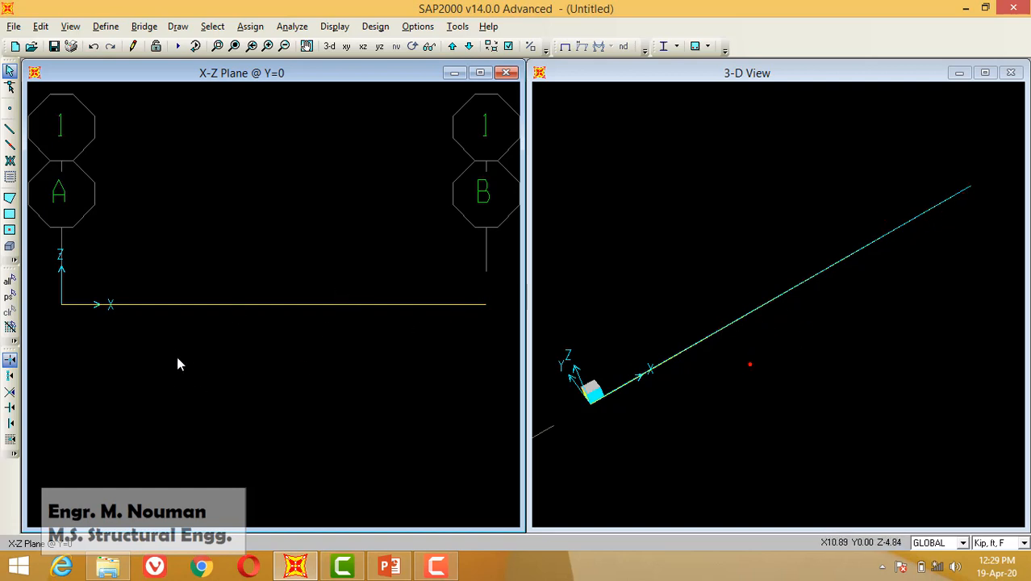
# Switch to PowerPoint to examine both end supports in the beam diagram, and return to SAP2000.
pyautogui.click(390, 567)
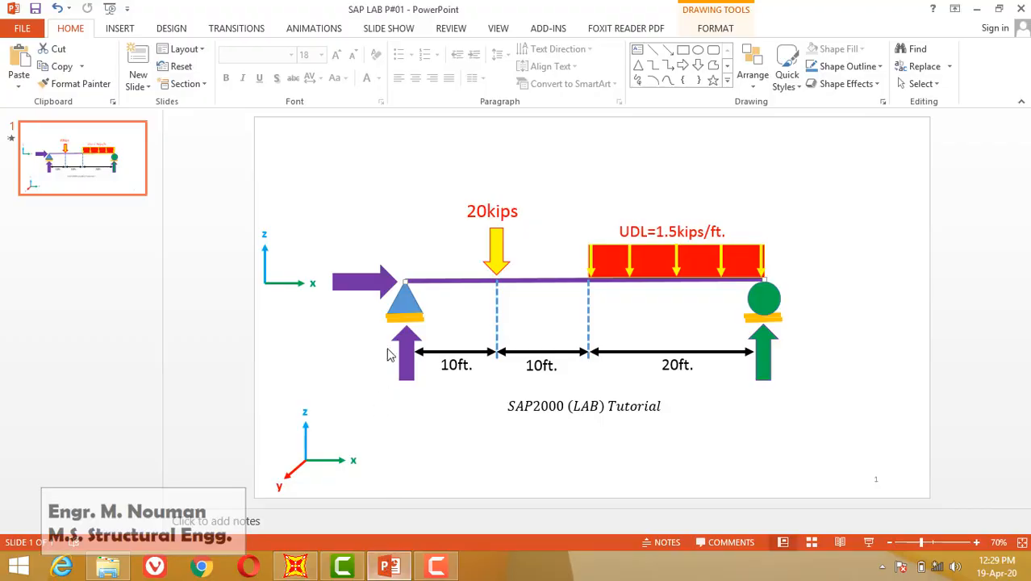
pyautogui.click(408, 295)
pyautogui.click(773, 299)
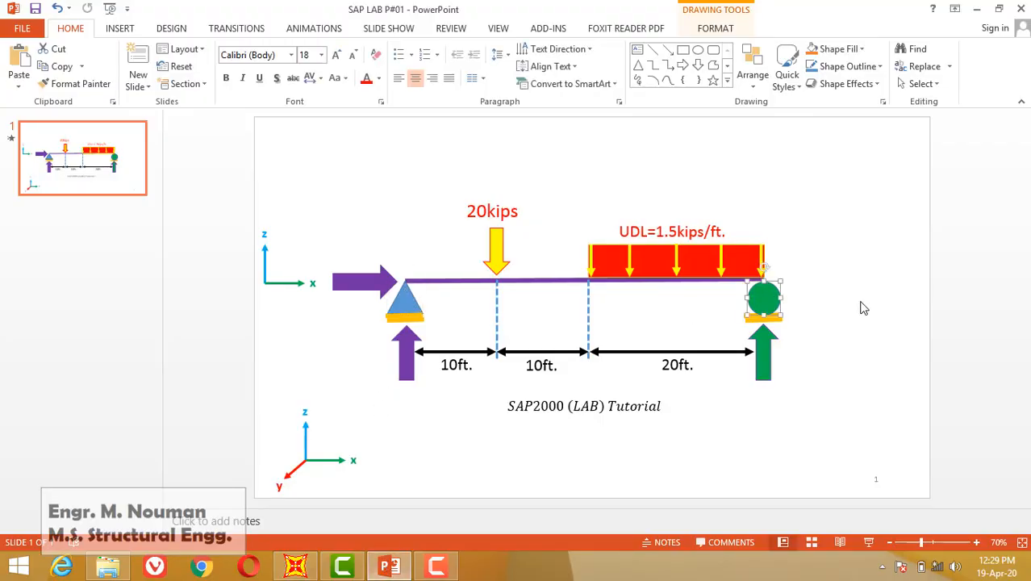
pyautogui.click(863, 308)
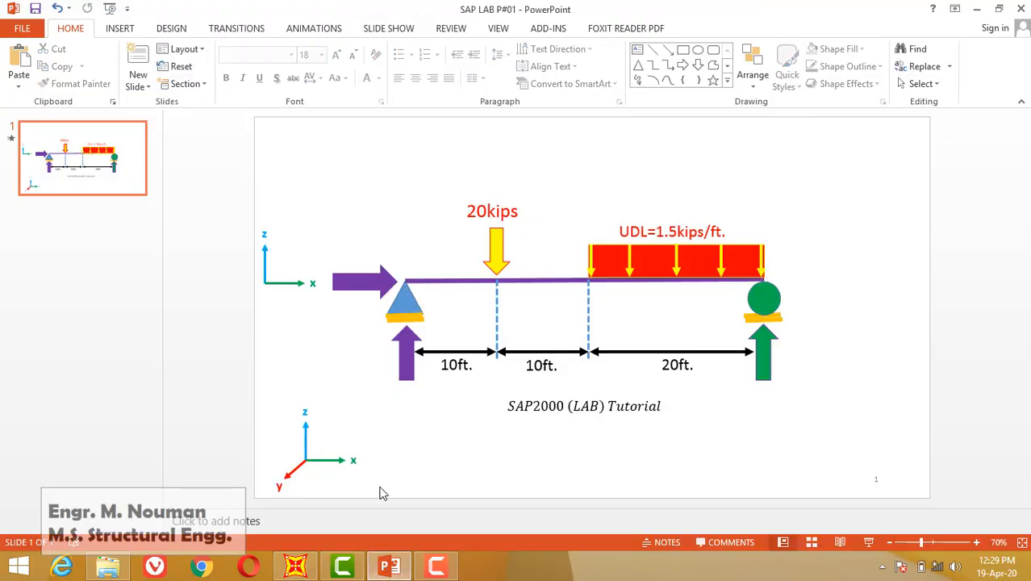
pyautogui.click(304, 567)
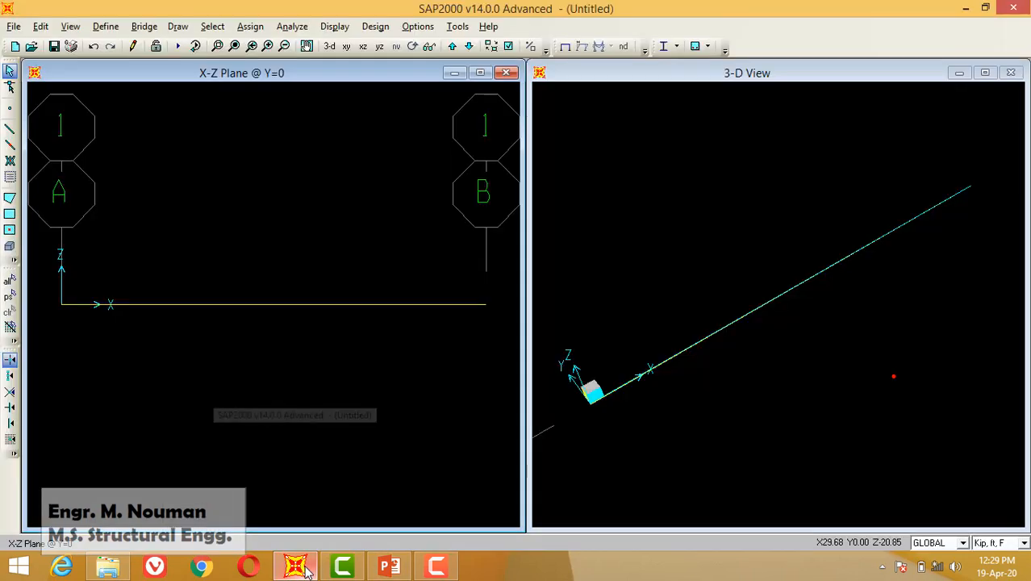
# Open the joint restraint assignment for the beam's end joint at grid line A.
pyautogui.click(61, 305)
pyautogui.click(249, 27)
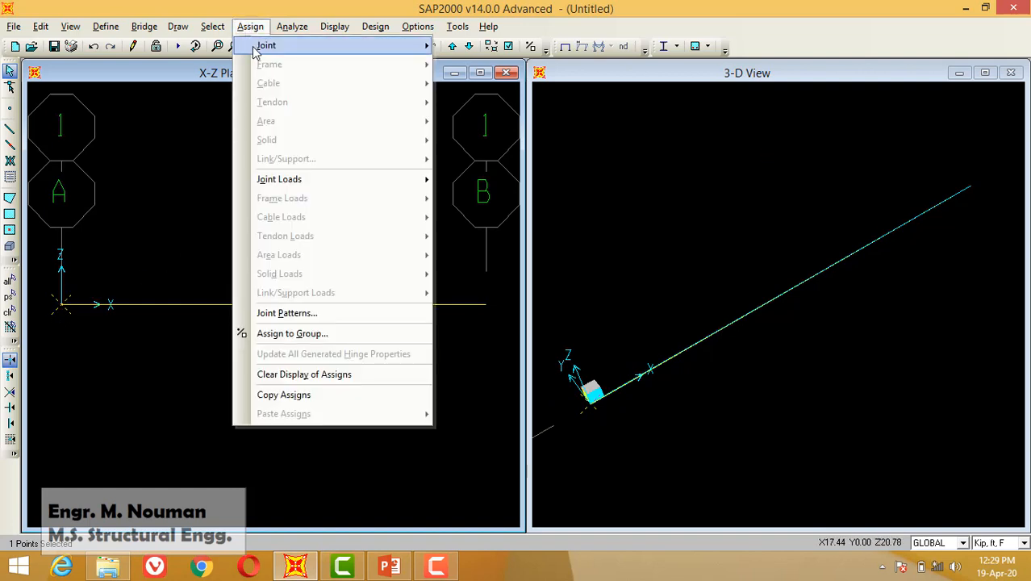
pyautogui.moveTo(260, 49)
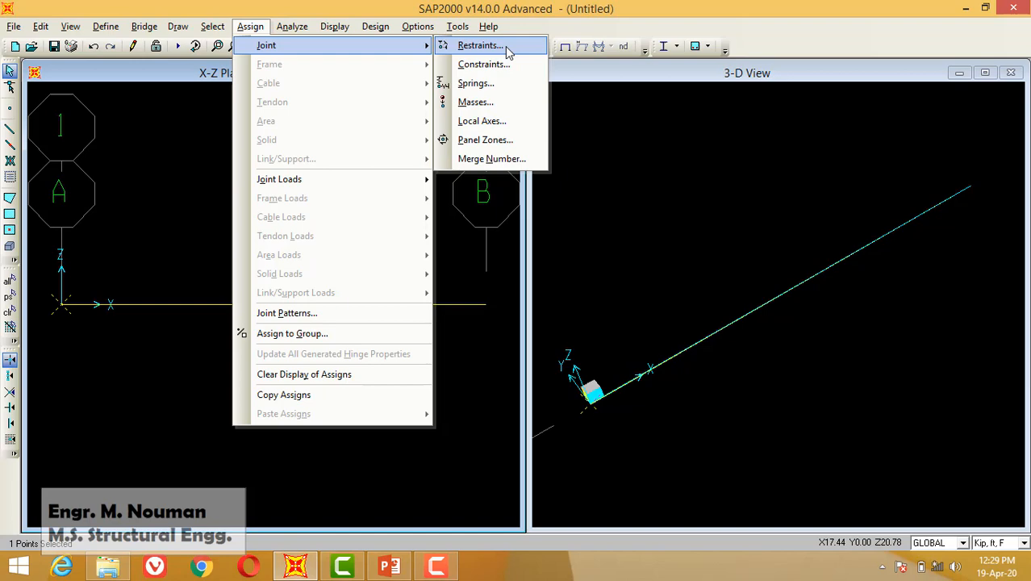
pyautogui.click(481, 45)
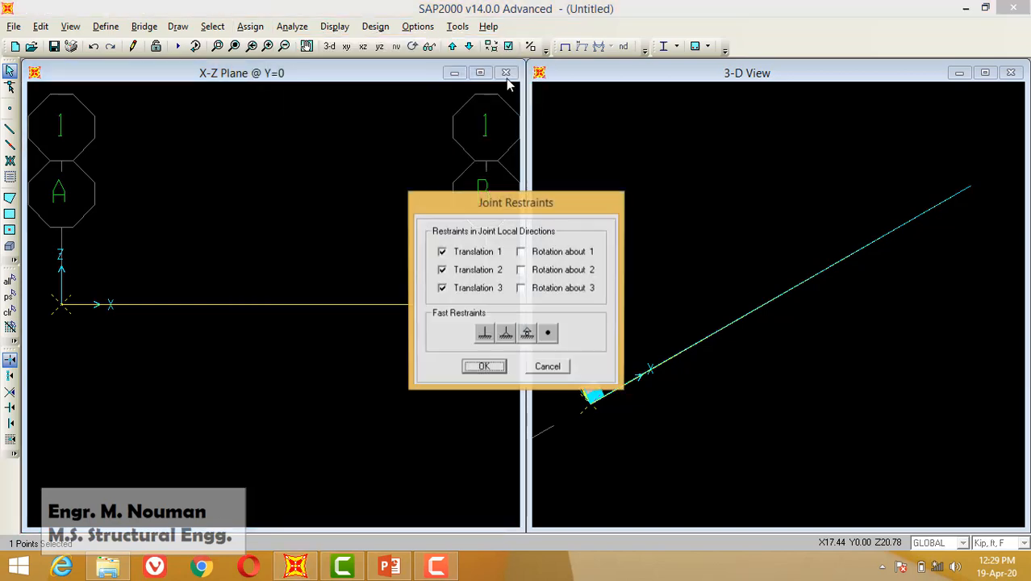
# Try the fixed, pinned, roller and free fast restraint presets to compare the directions each one restrains.
pyautogui.click(485, 335)
pyautogui.click(505, 334)
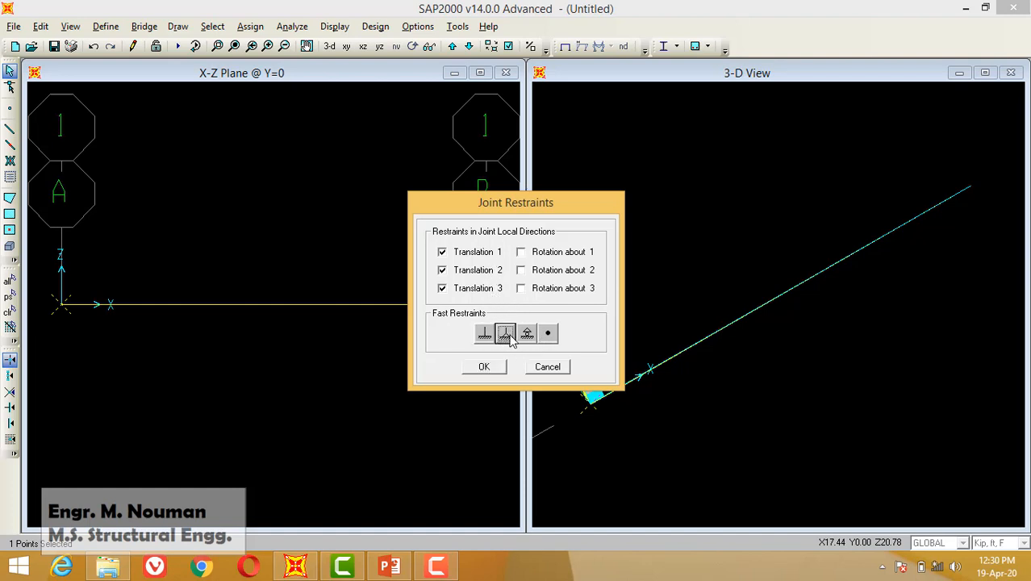
pyautogui.click(527, 335)
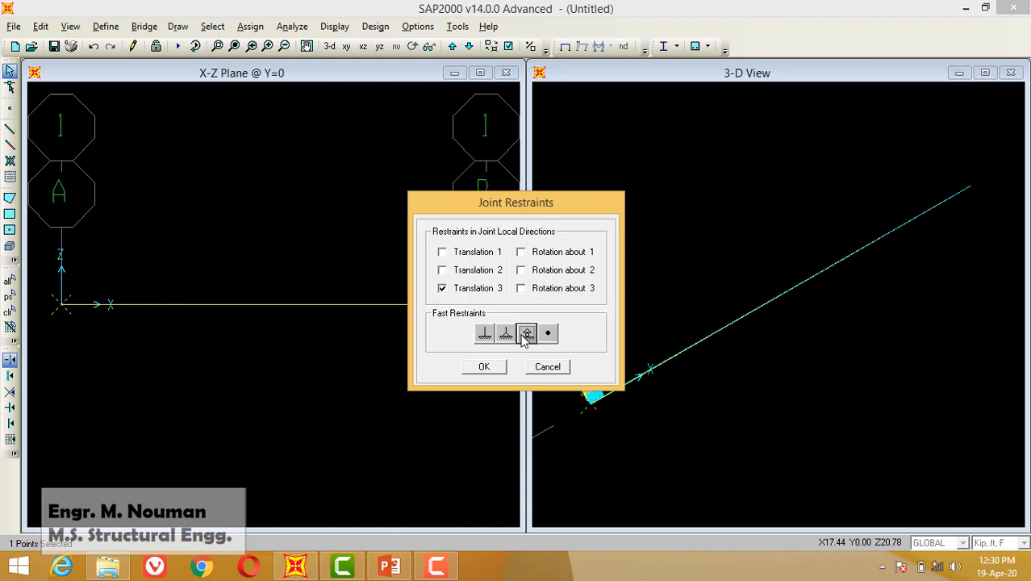
pyautogui.click(485, 335)
pyautogui.click(547, 335)
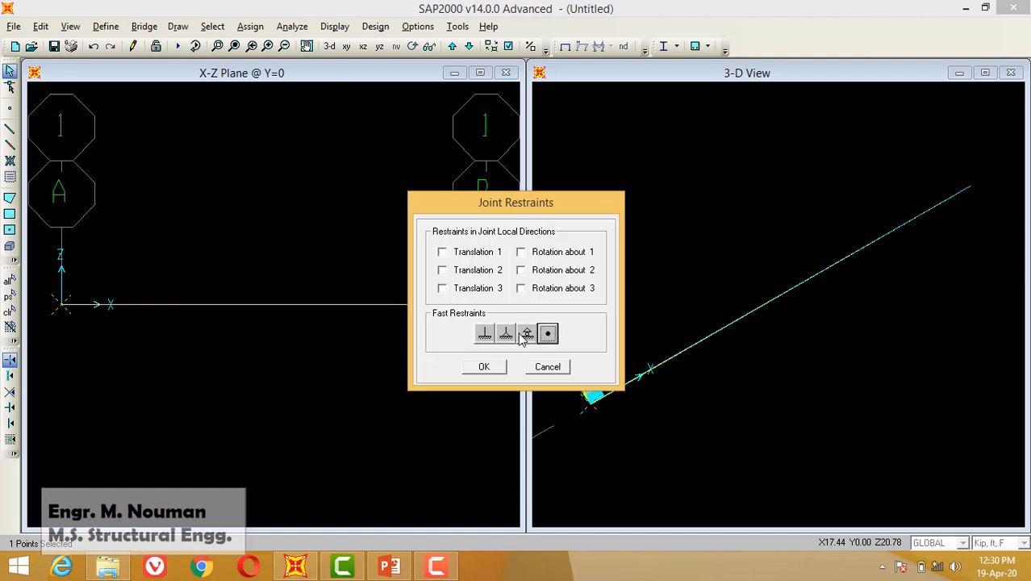
pyautogui.click(483, 335)
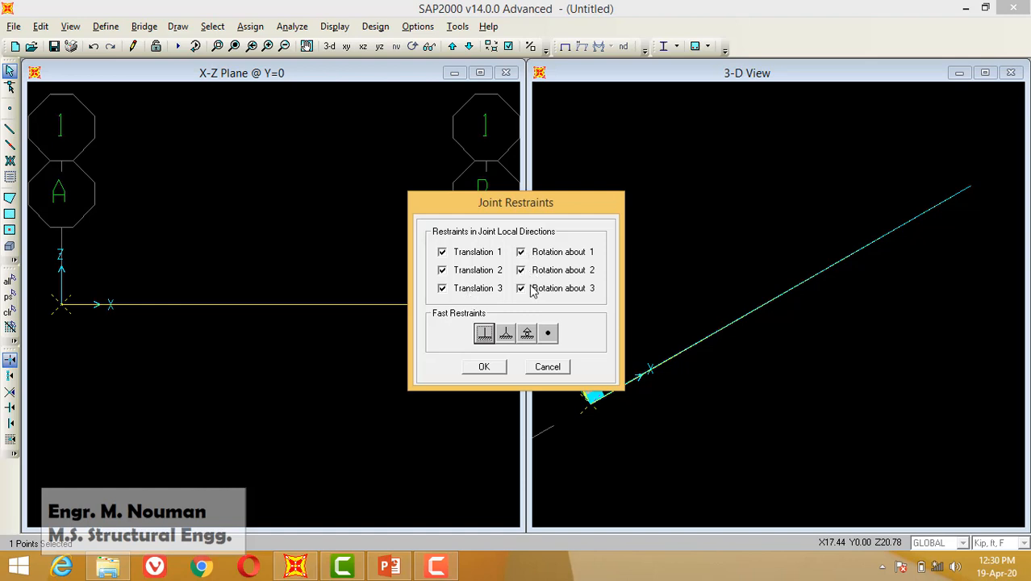
# Assign the pinned fast restraint to the joint at grid line A, trying the Rotation about 1 option.
pyautogui.click(505, 333)
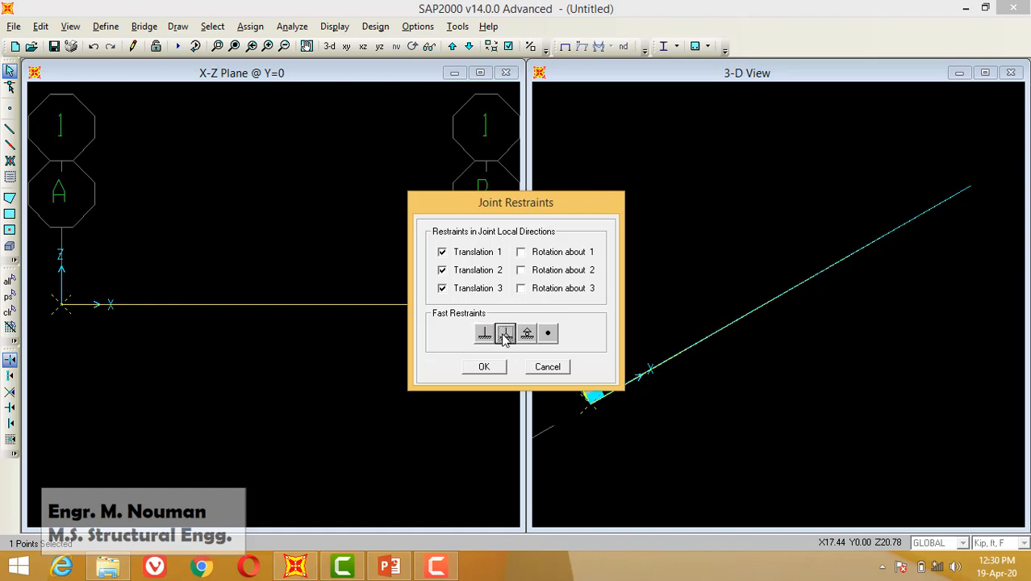
pyautogui.click(521, 254)
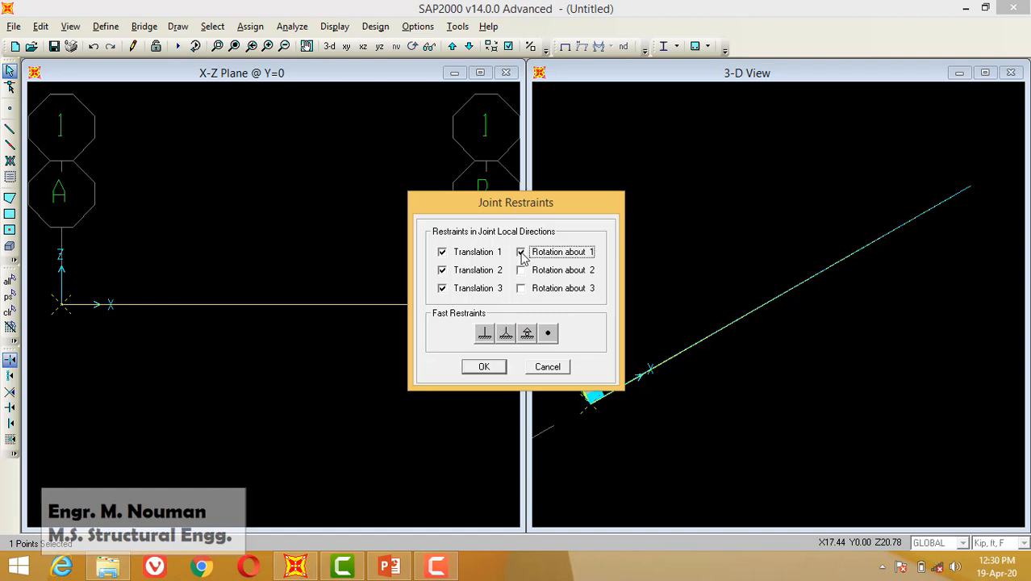
pyautogui.click(485, 366)
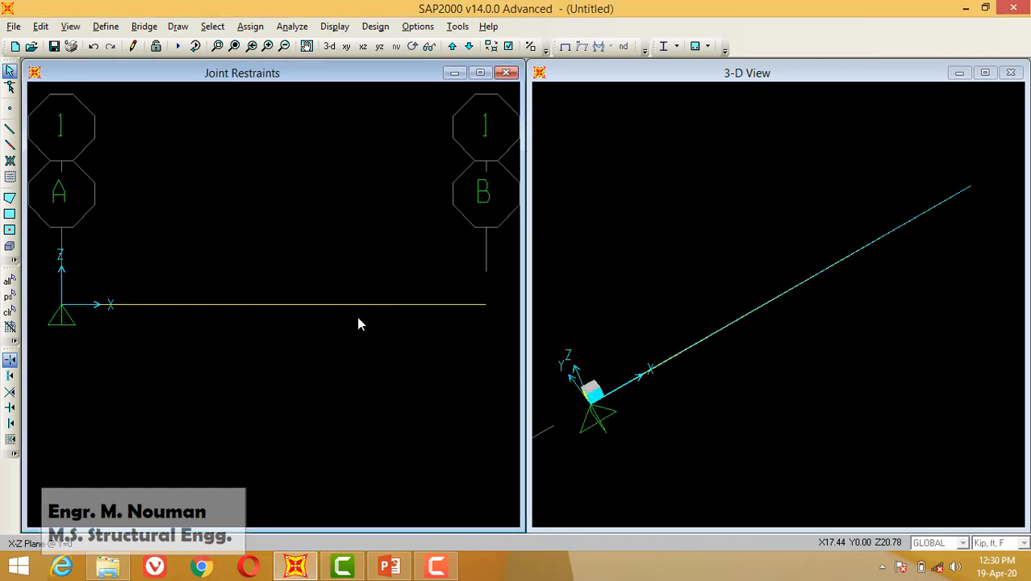
# Assign a roller support restraining only Translation 3 to the beam's end joint at grid line B.
pyautogui.click(484, 305)
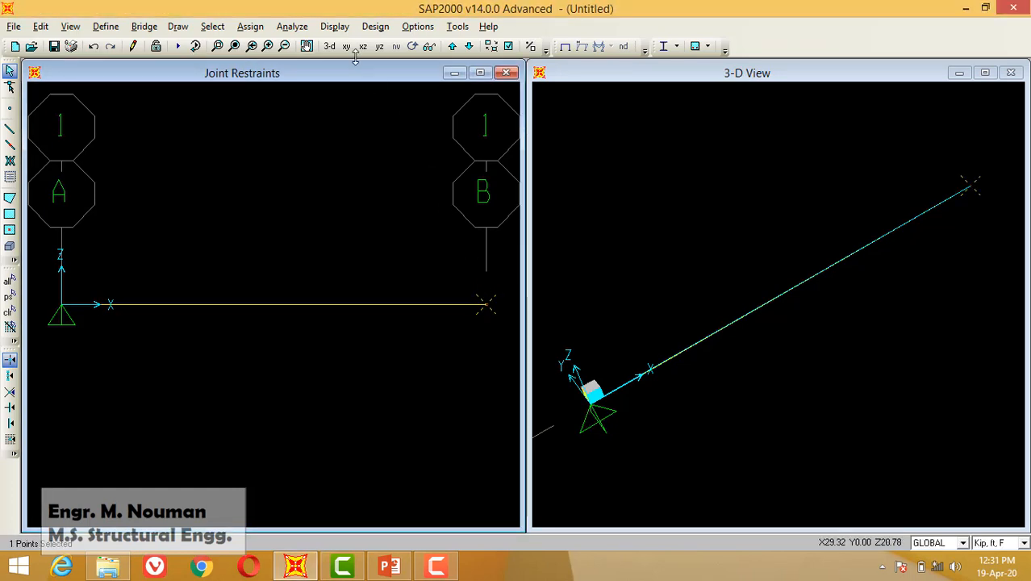
pyautogui.click(249, 26)
pyautogui.moveTo(271, 45)
pyautogui.click(476, 45)
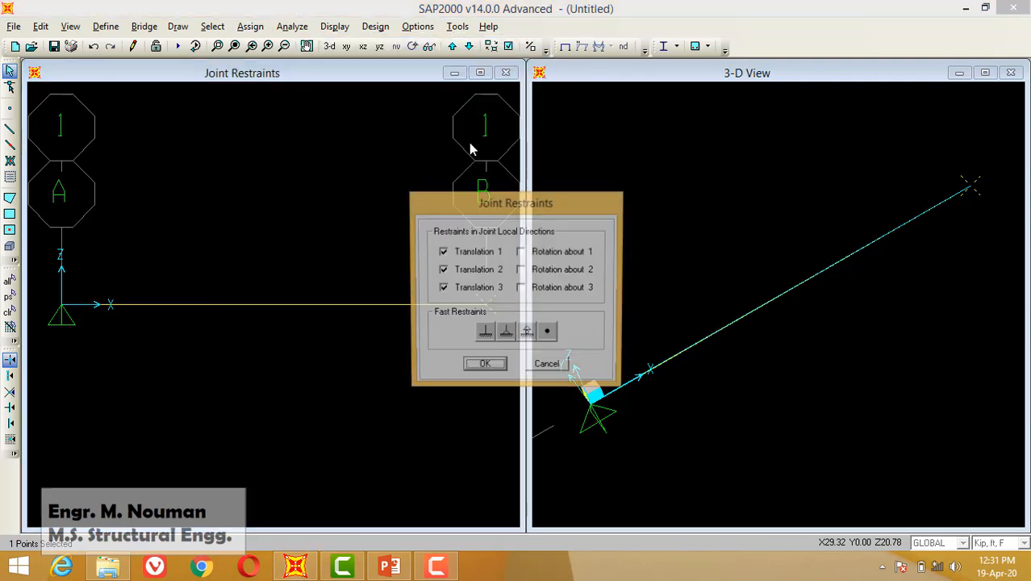
pyautogui.click(526, 332)
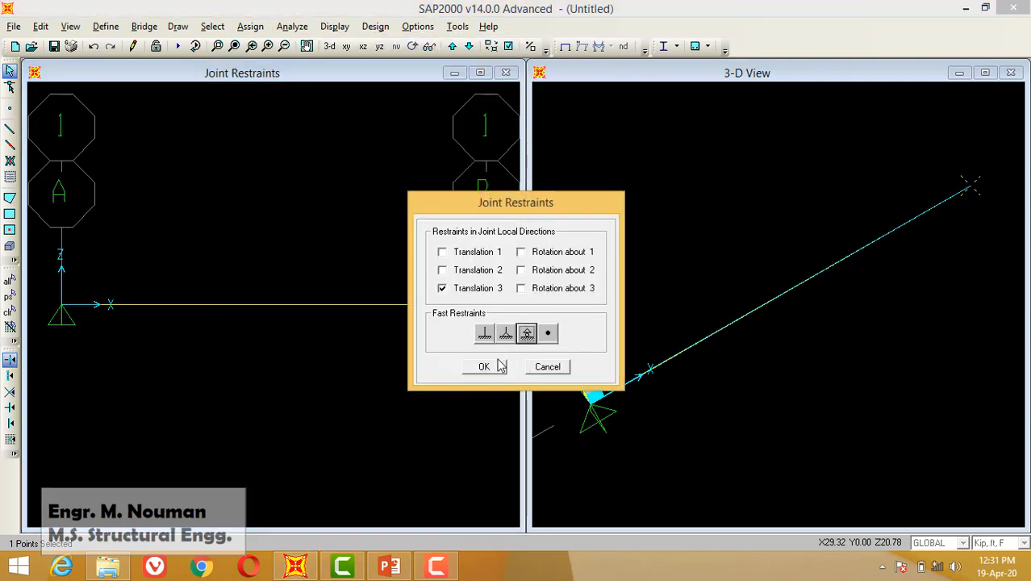
pyautogui.click(484, 366)
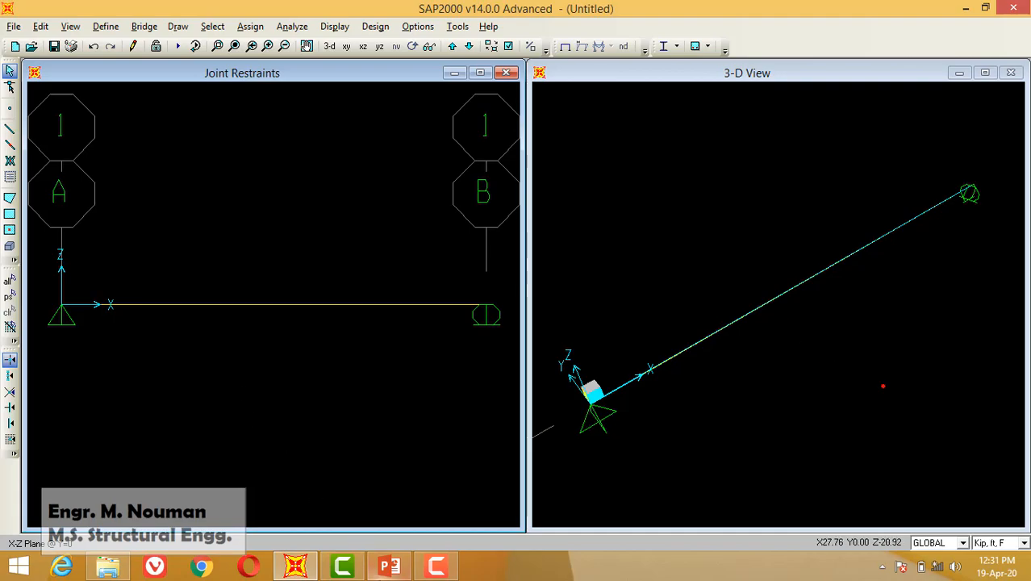
# Switch to PowerPoint to review the beam diagram's loads and their positions, and return to SAP2000.
pyautogui.click(389, 566)
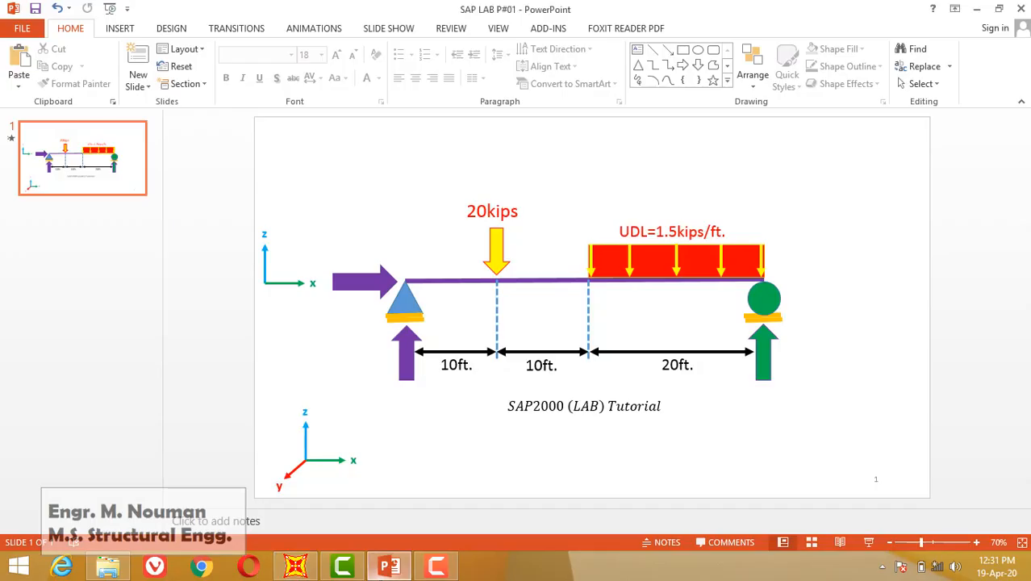
pyautogui.click(388, 568)
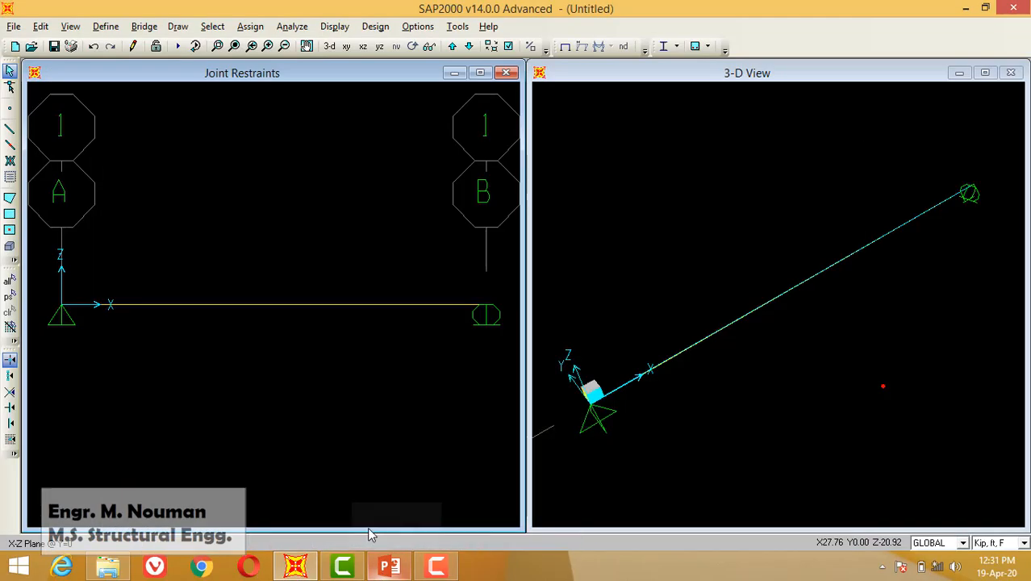
pyautogui.click(384, 569)
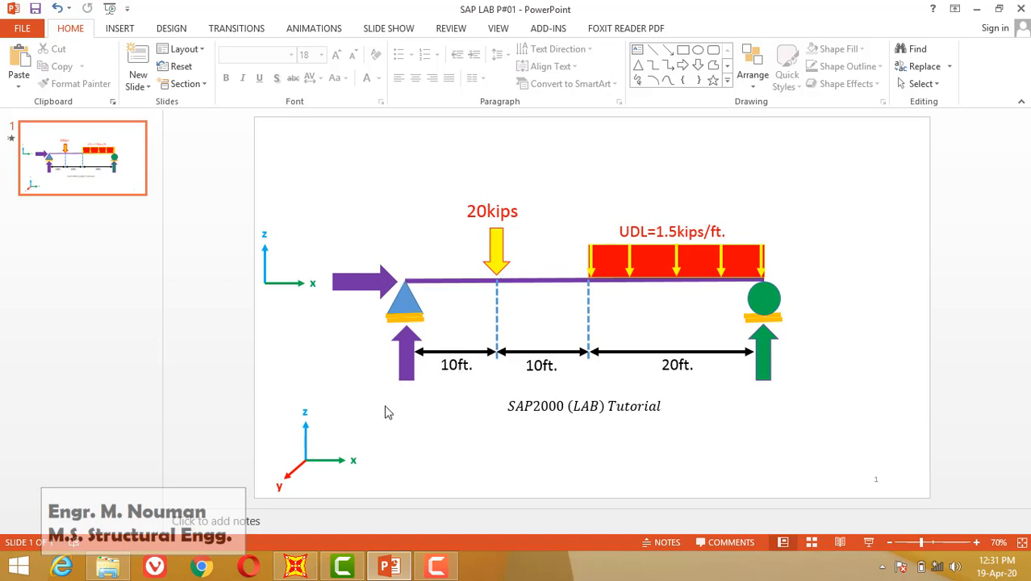
pyautogui.click(300, 566)
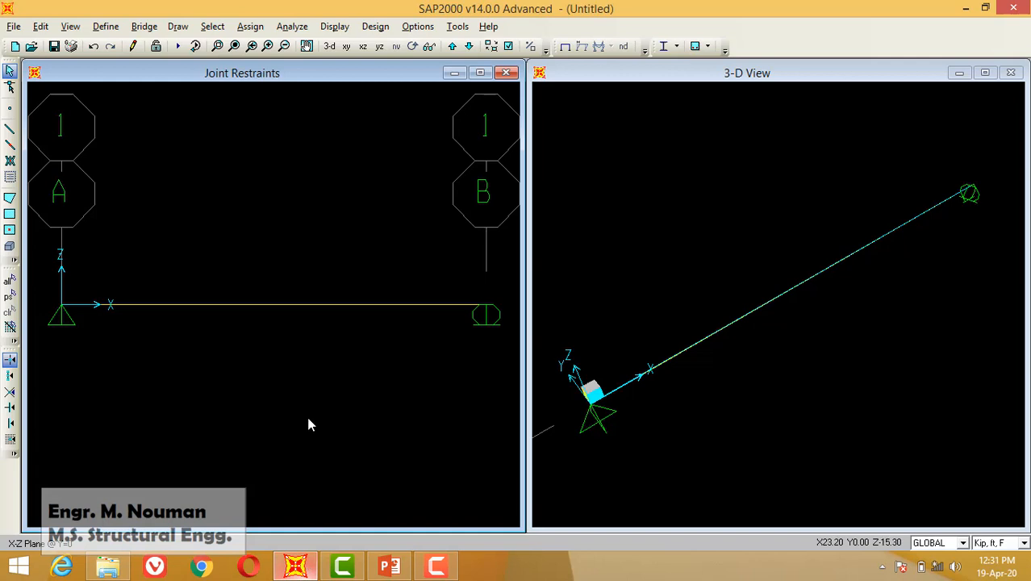
pyautogui.click(251, 305)
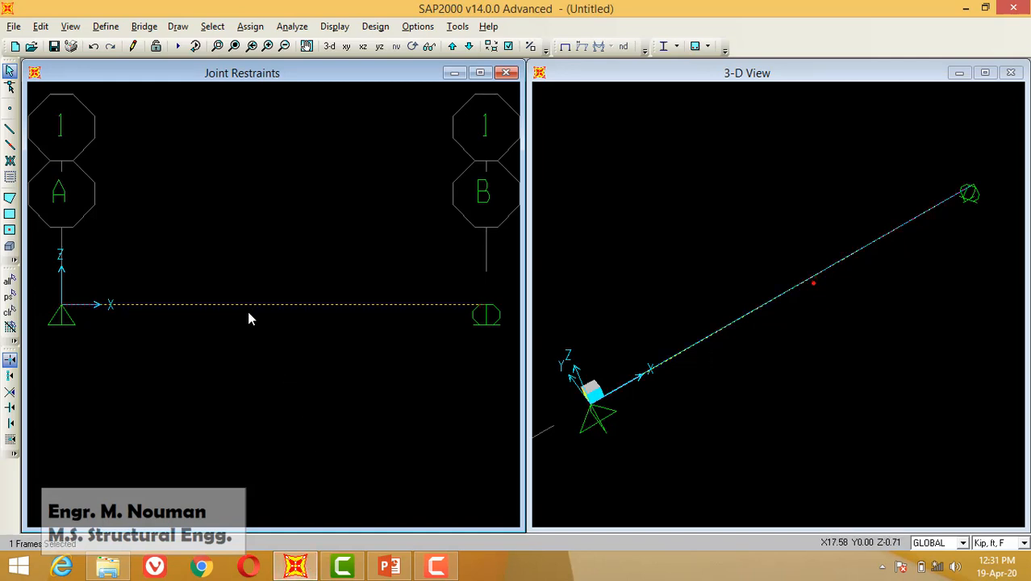
pyautogui.click(249, 311)
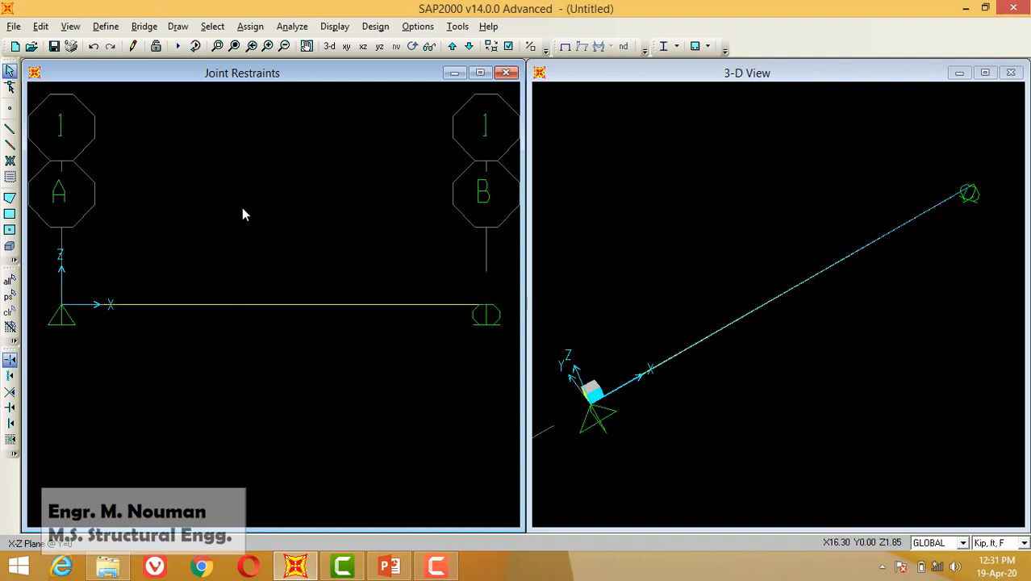
pyautogui.click(250, 27)
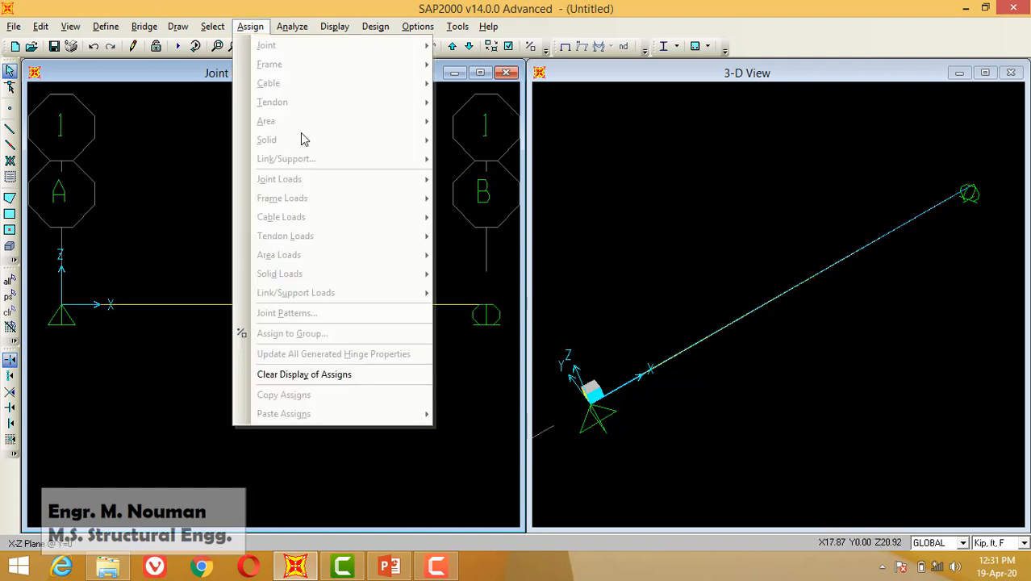
pyautogui.click(193, 211)
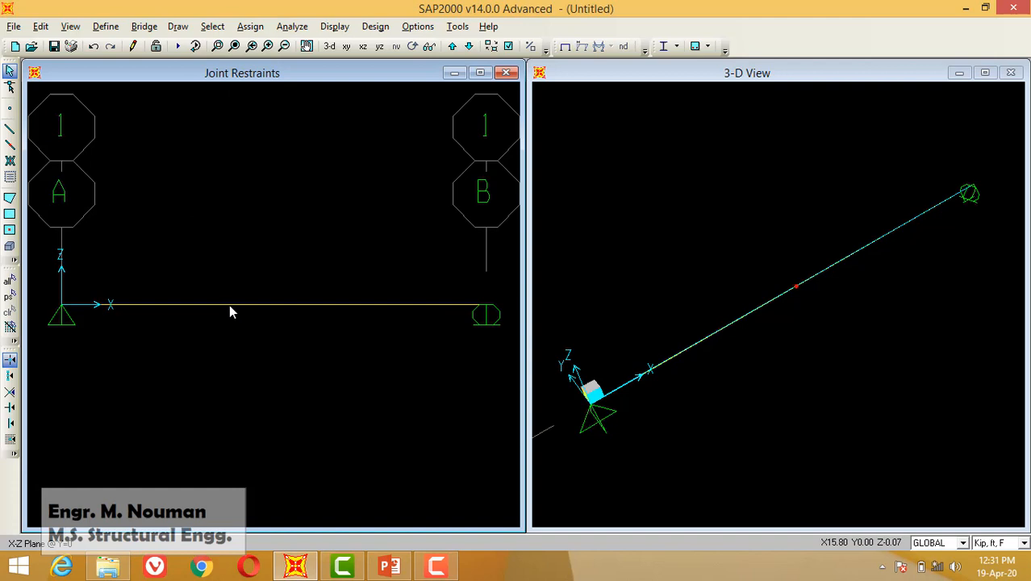
# Assign a DEAD point load of -20 kips in global Z to the beam at an absolute distance of 10 ft from End-I.
pyautogui.click(229, 304)
pyautogui.click(248, 27)
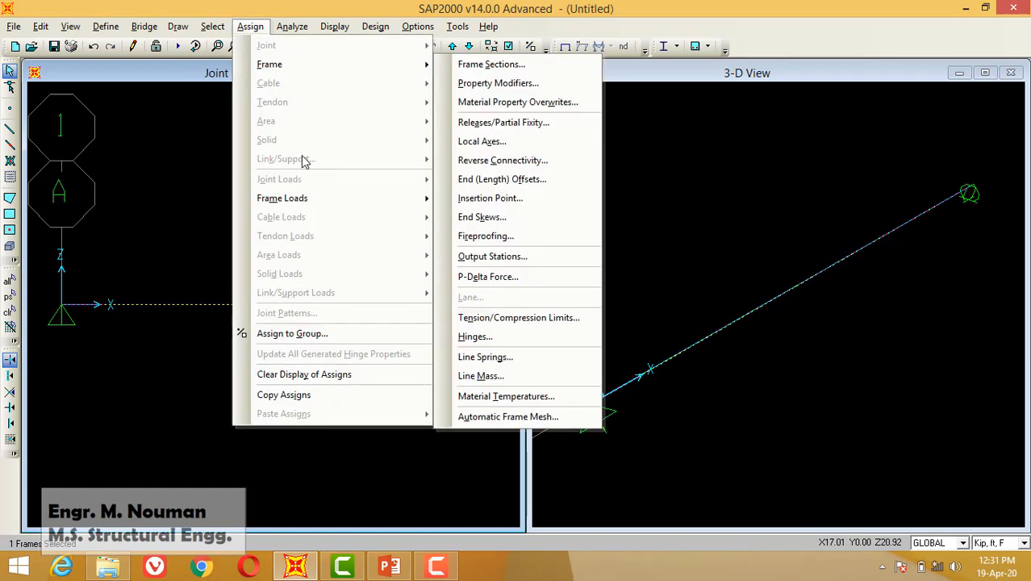
pyautogui.moveTo(284, 199)
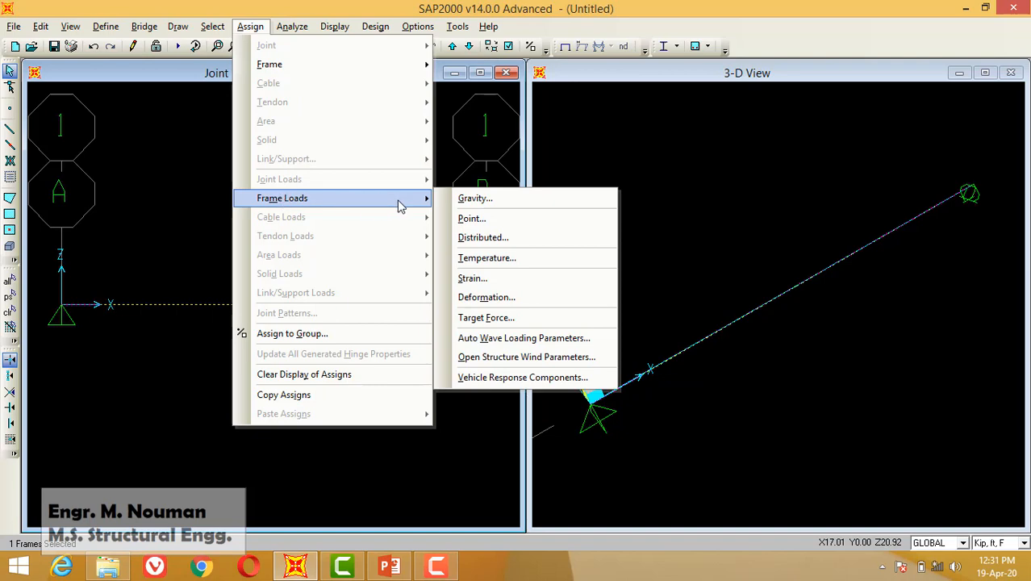
pyautogui.click(467, 223)
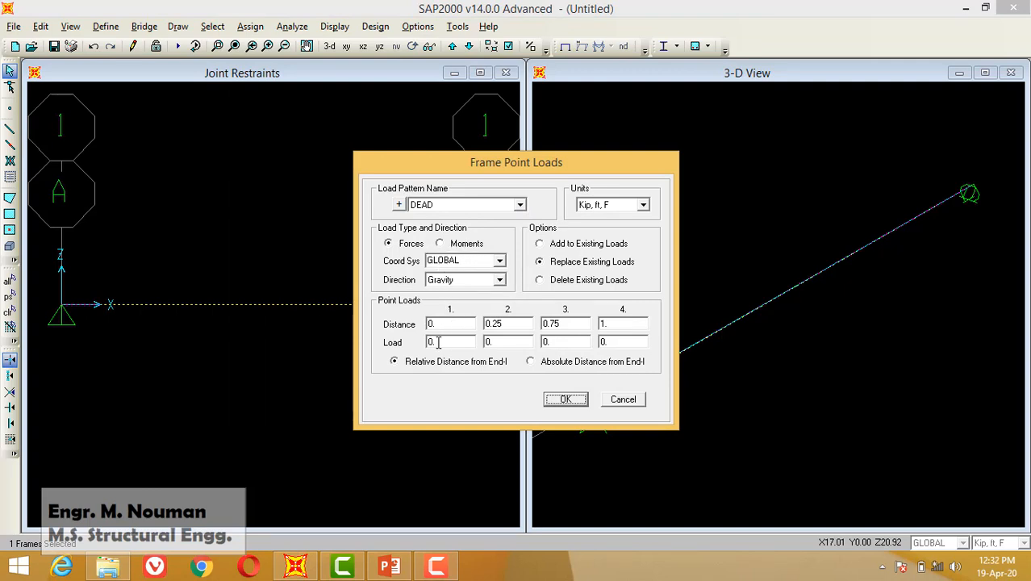
pyautogui.click(422, 367)
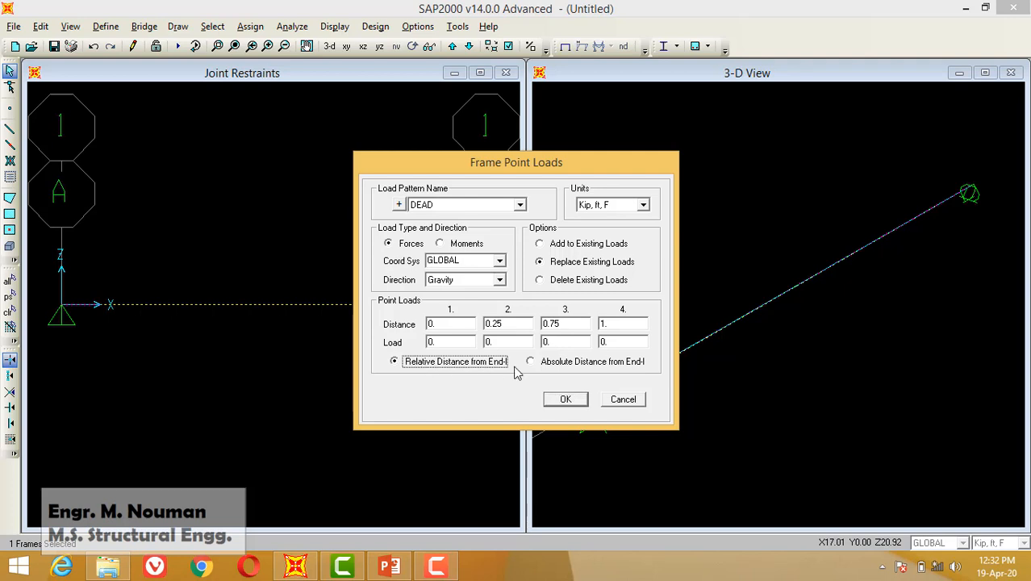
pyautogui.click(545, 367)
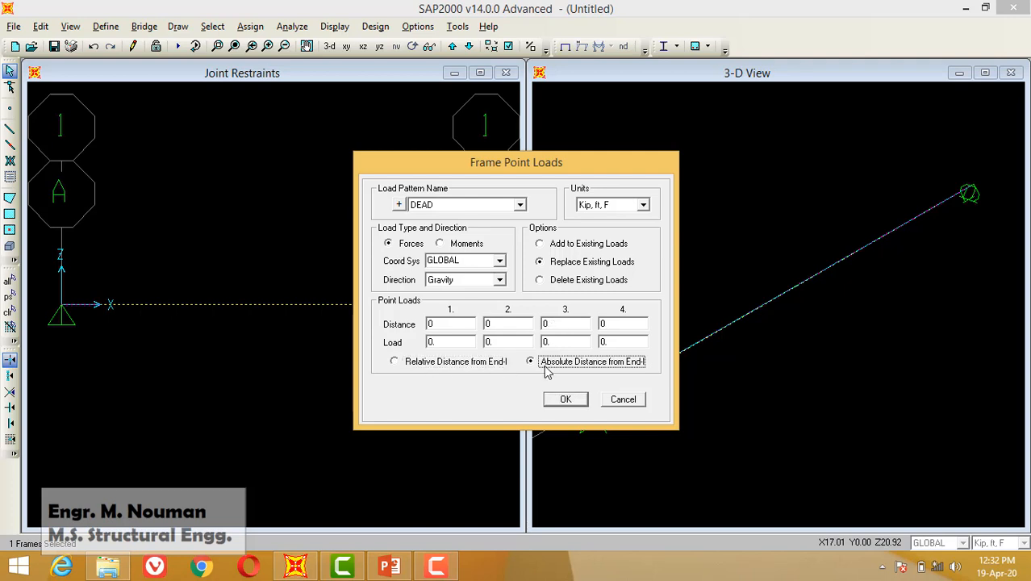
pyautogui.click(443, 324)
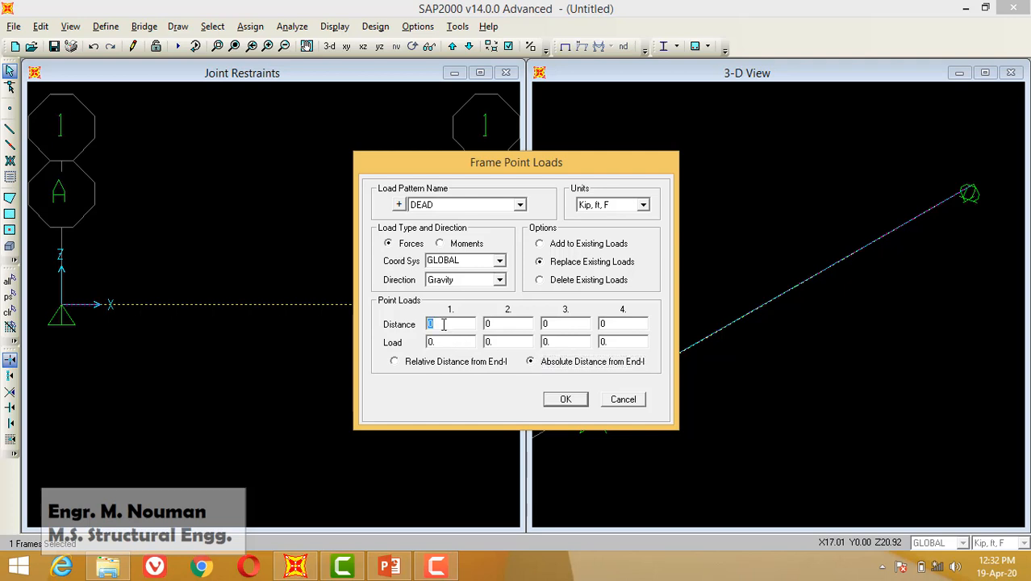
pyautogui.write('10')
pyautogui.write('1')
pyautogui.click(444, 313)
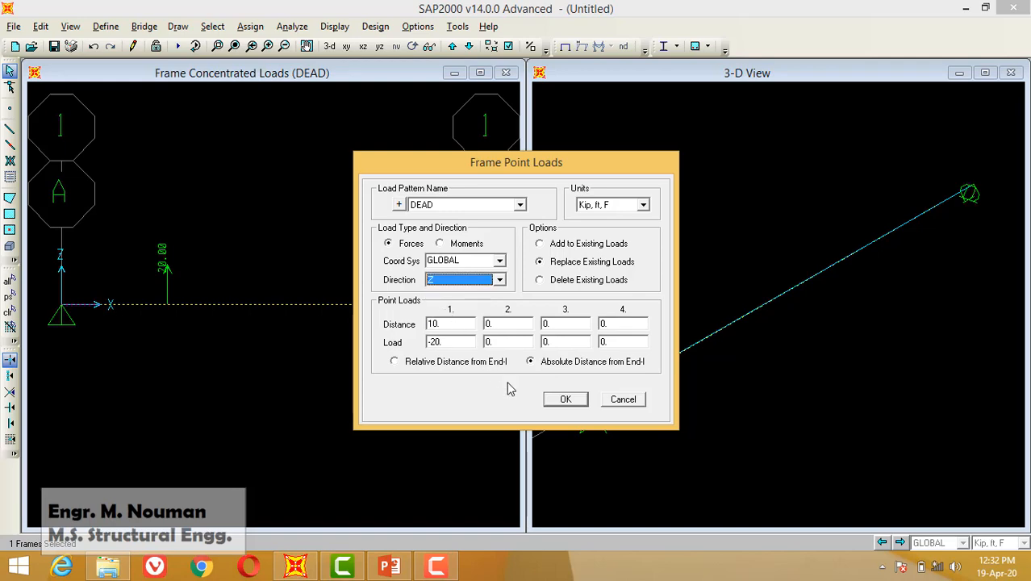
pyautogui.click(565, 398)
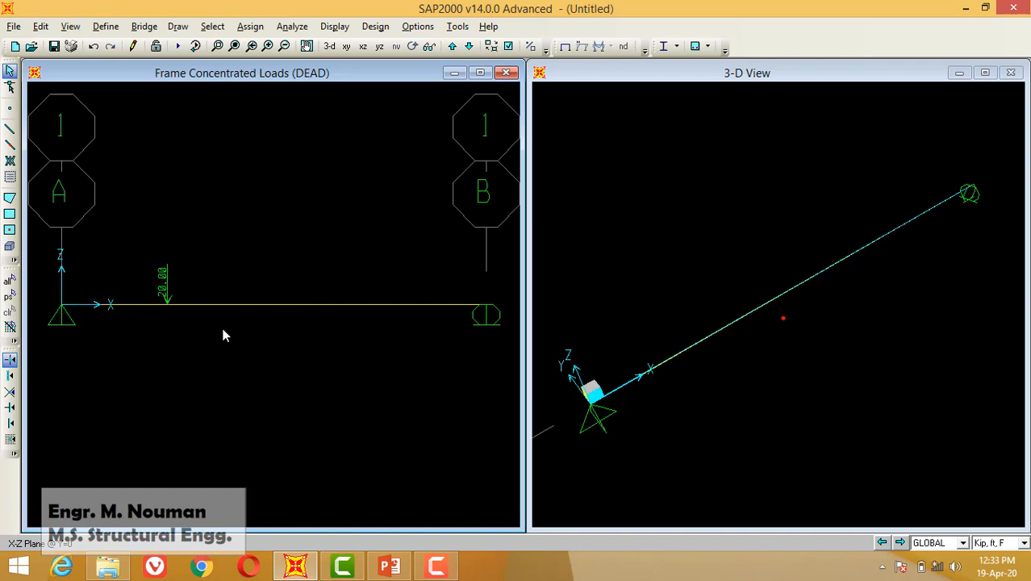
# Examine where the distributed load starts and ends along the beam in the PowerPoint diagram, and return to SAP2000.
pyautogui.click(390, 566)
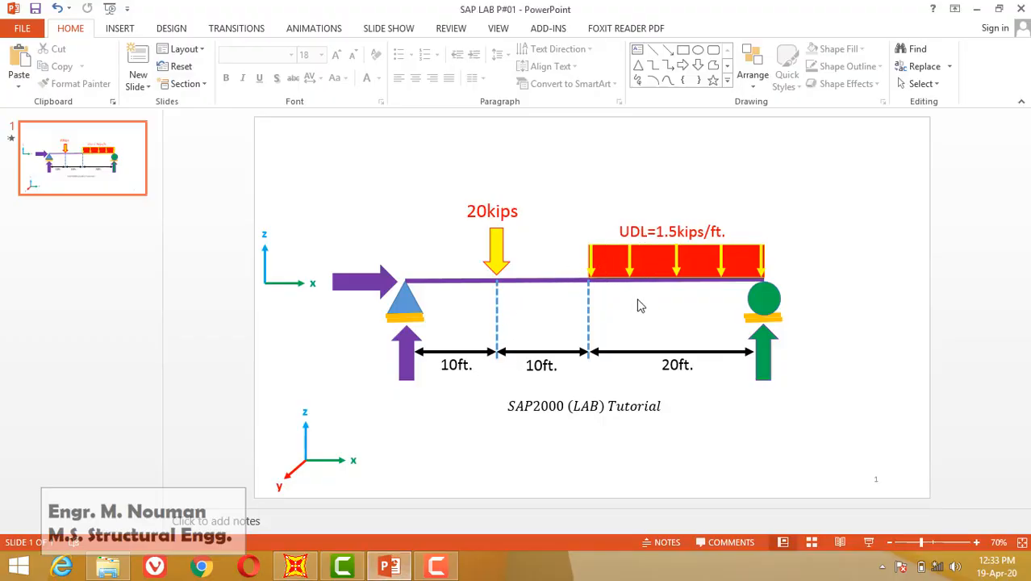
pyautogui.click(587, 280)
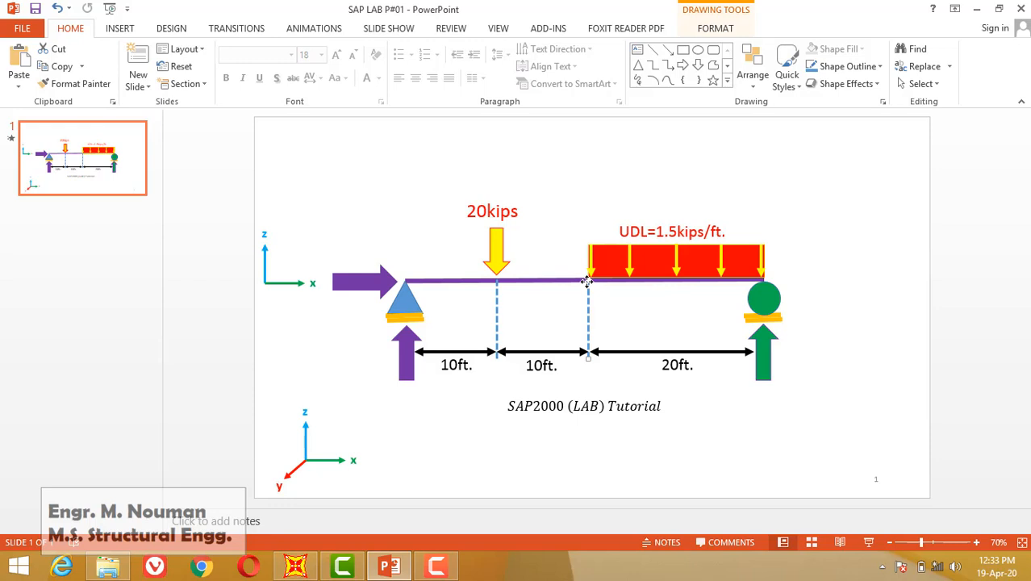
pyautogui.click(765, 287)
pyautogui.click(864, 278)
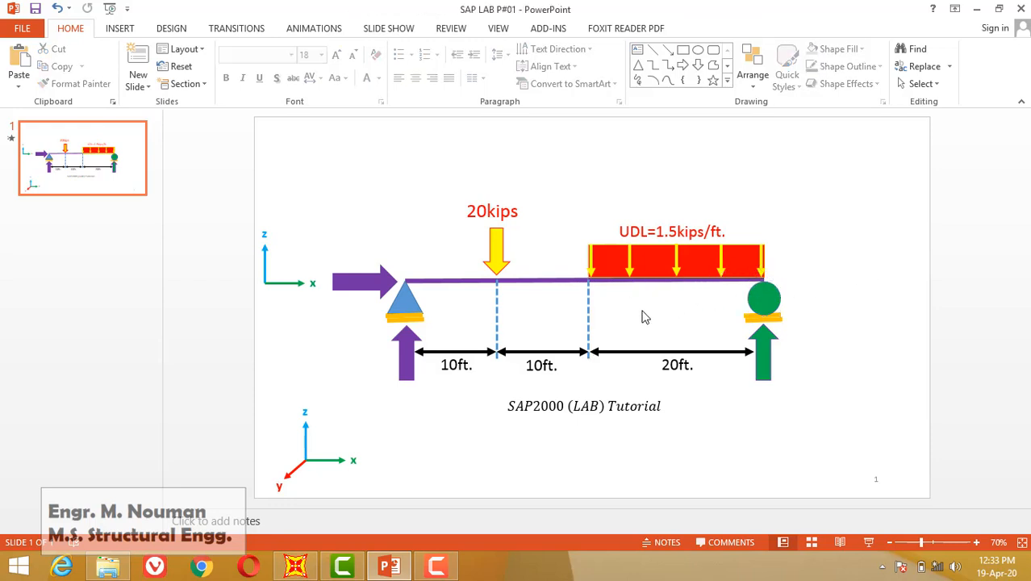
pyautogui.click(589, 284)
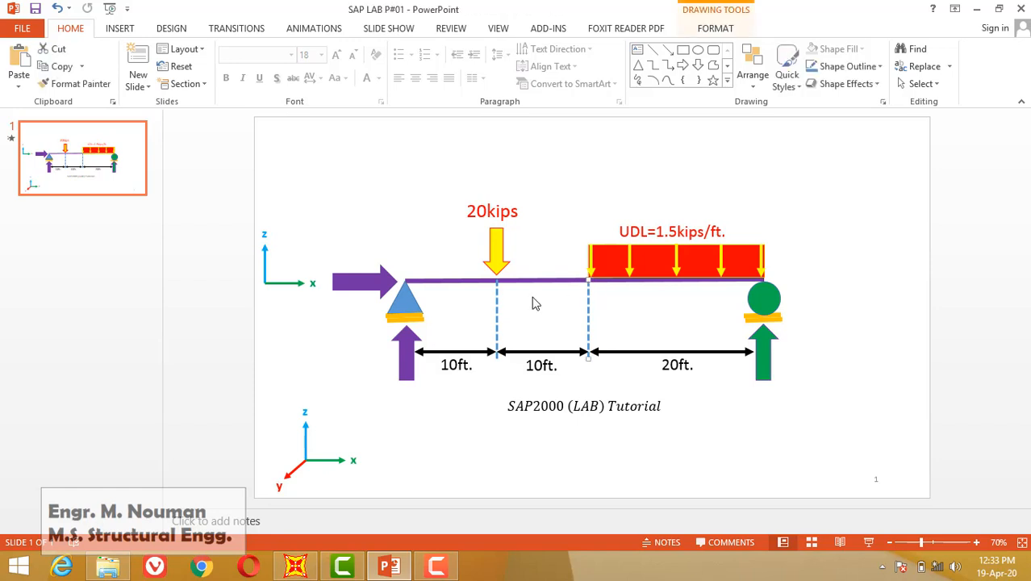
pyautogui.click(404, 284)
pyautogui.click(405, 279)
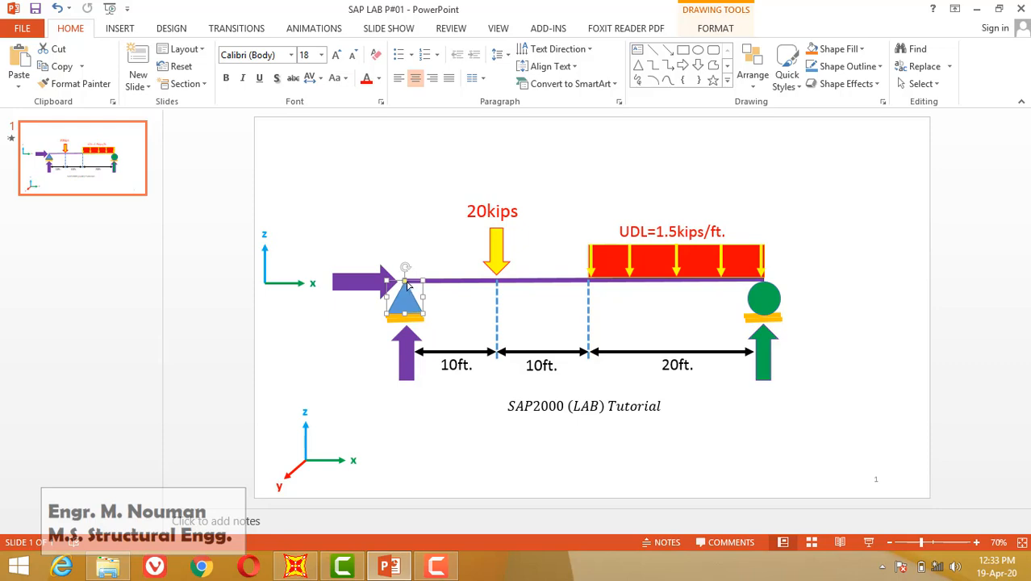
pyautogui.click(578, 282)
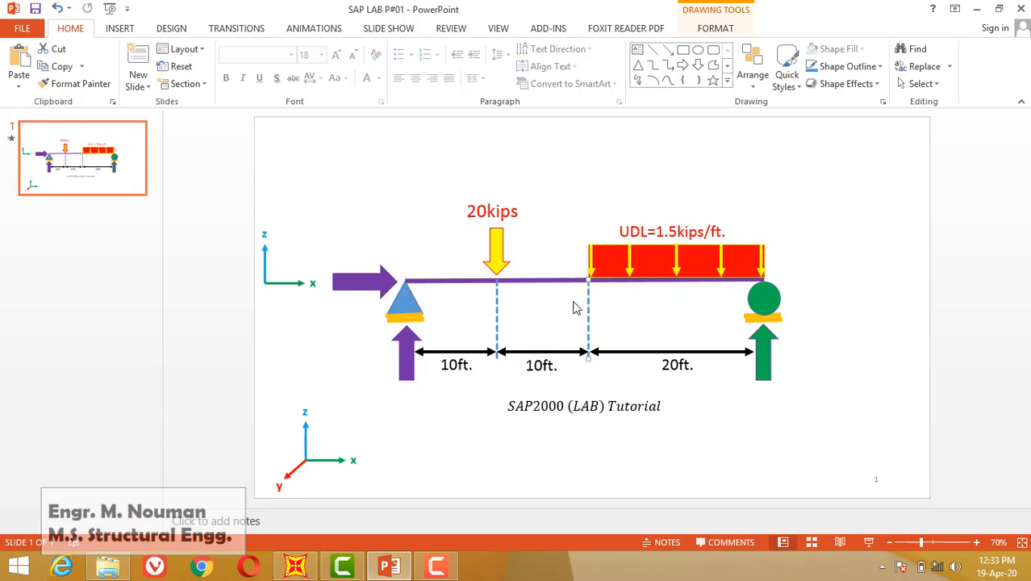
pyautogui.click(764, 274)
pyautogui.click(585, 284)
pyautogui.click(588, 280)
pyautogui.click(762, 277)
pyautogui.click(295, 566)
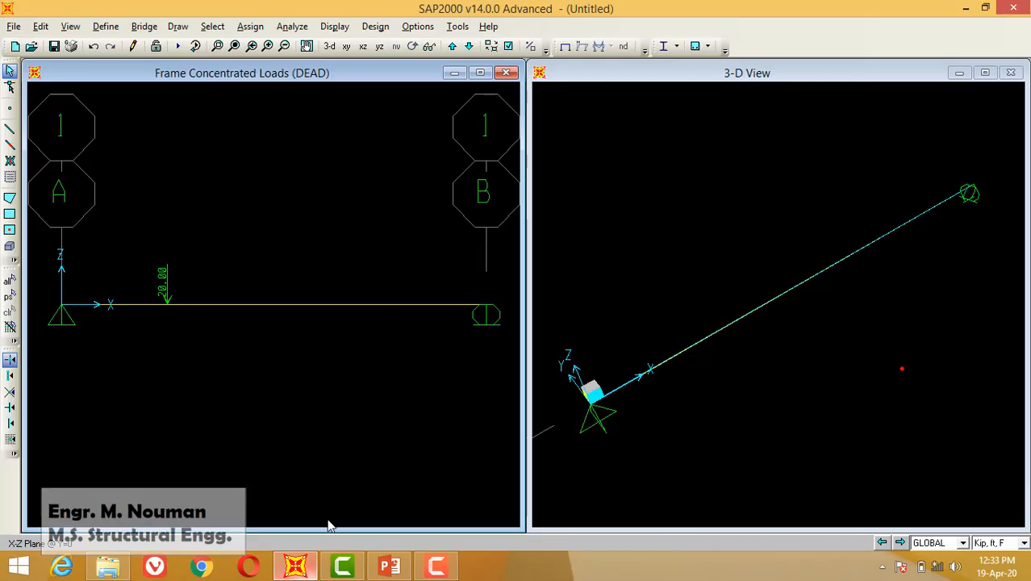
# Open the frame distributed load assignment for the beam and measure its distances as Absolute Distance from End-I.
pyautogui.click(328, 305)
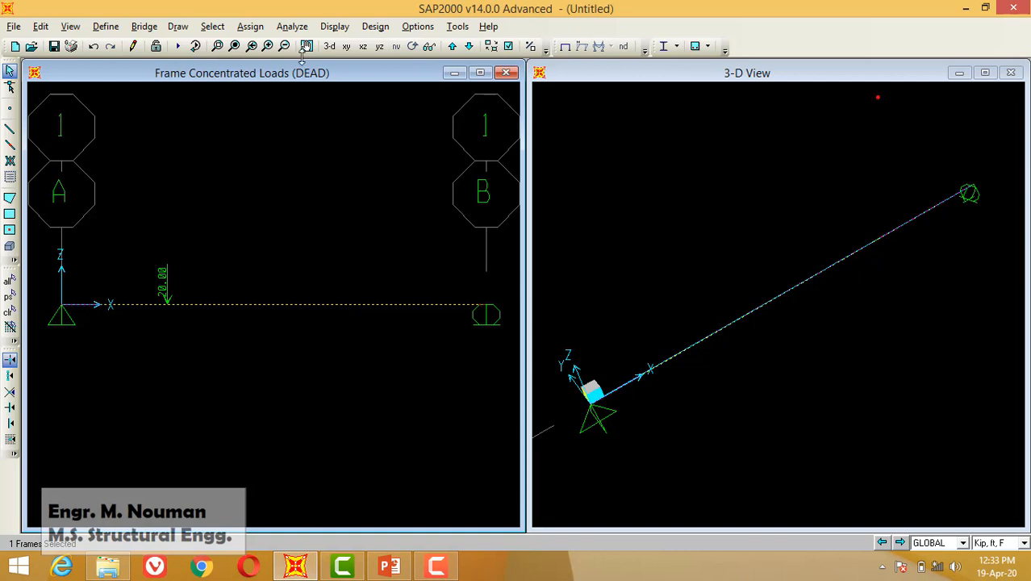
pyautogui.click(250, 26)
pyautogui.moveTo(294, 200)
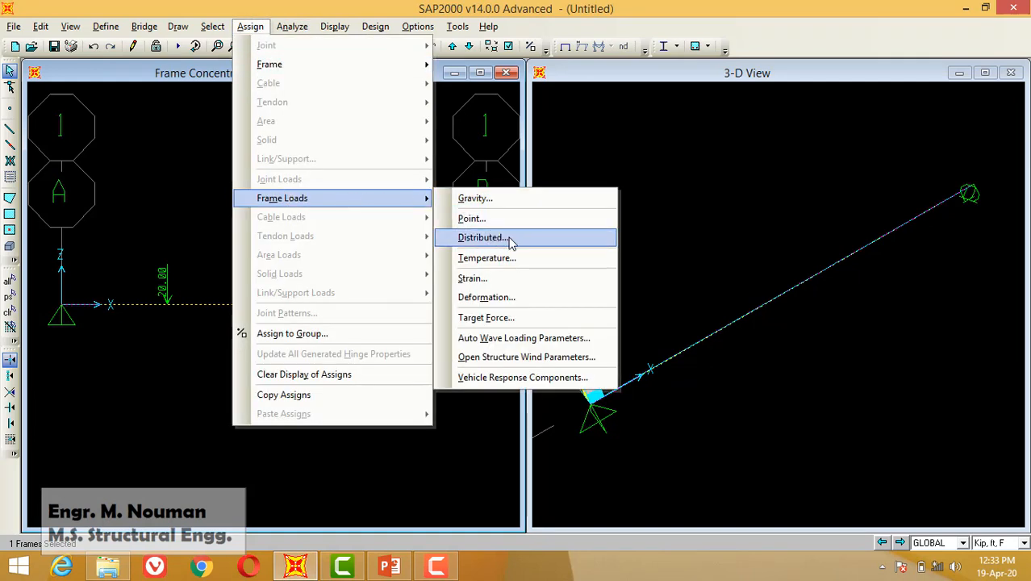
pyautogui.click(484, 237)
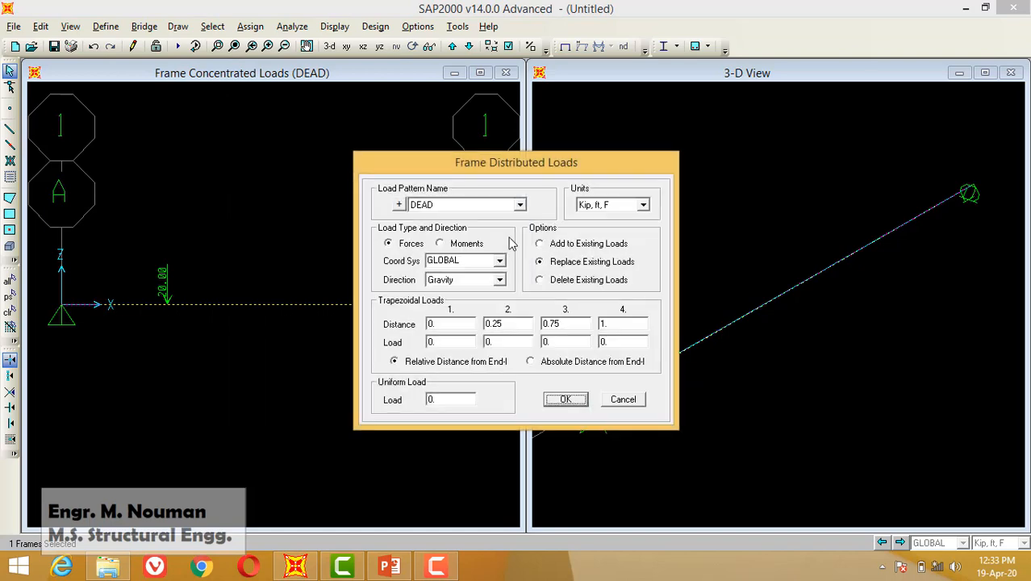
pyautogui.click(554, 367)
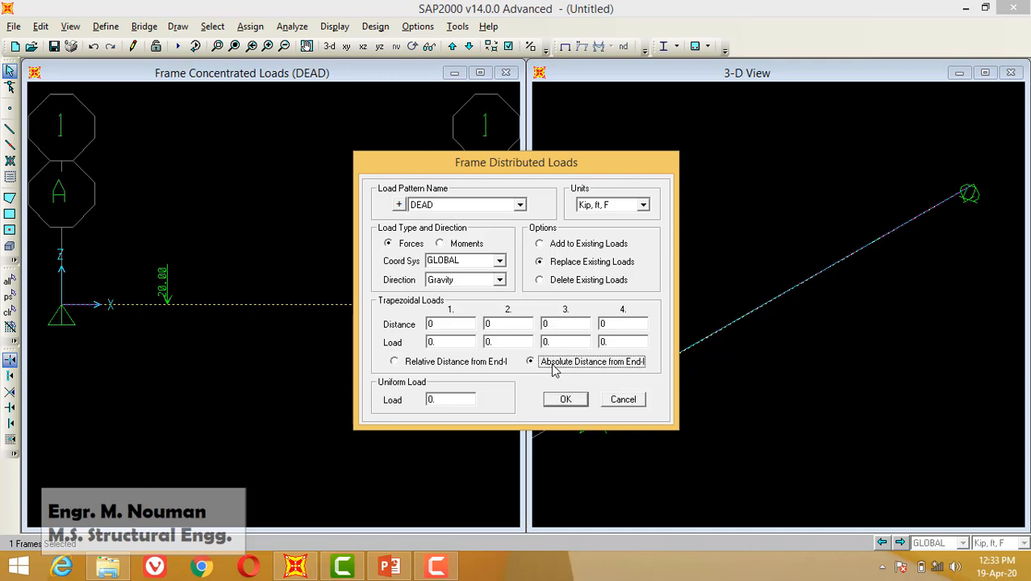
pyautogui.doubleClick(458, 399)
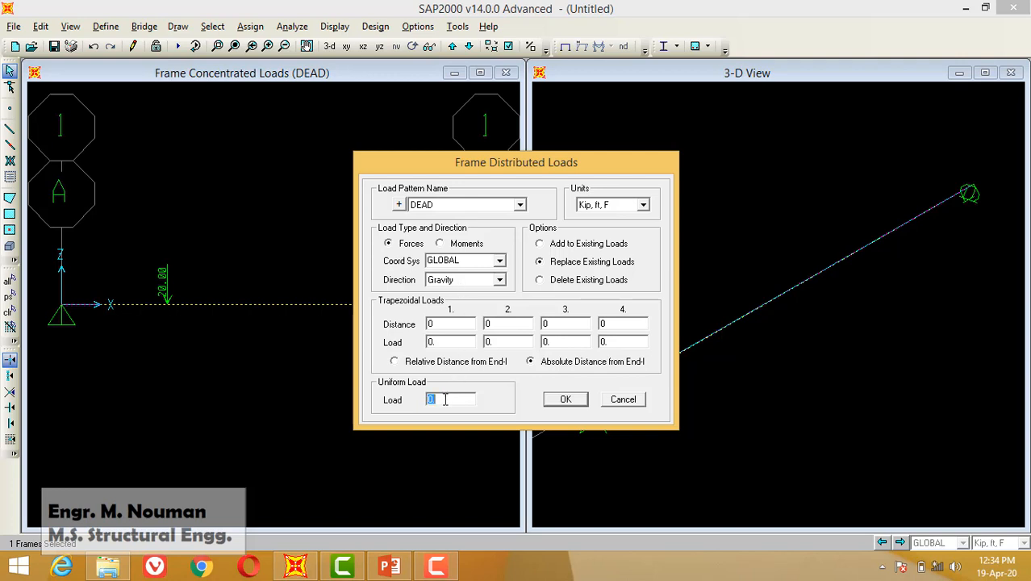
pyautogui.click(547, 363)
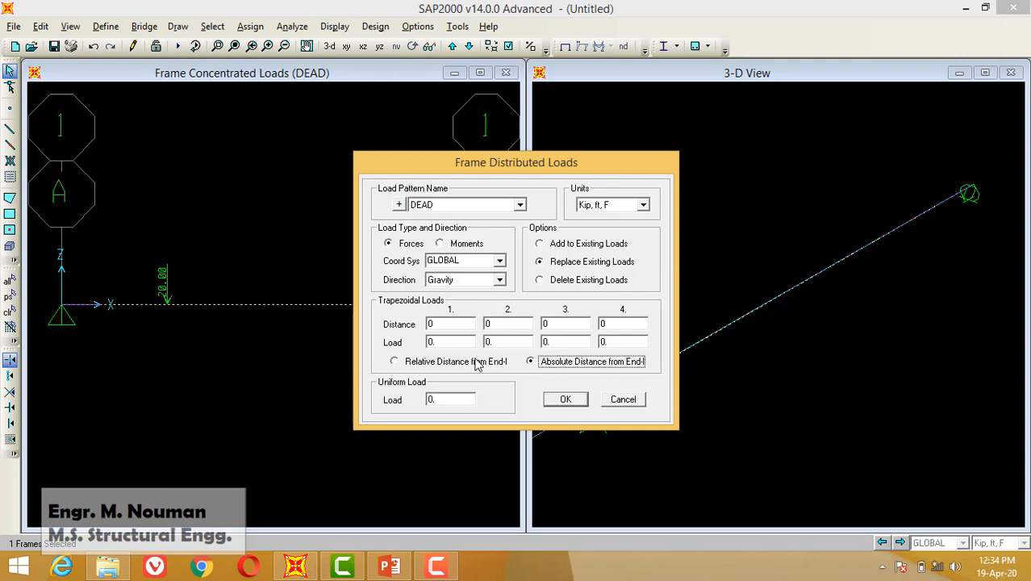
pyautogui.click(447, 362)
pyautogui.click(545, 364)
# Set the first two trapezoidal load distances to 20 and 40 ft, checking the start point in the PowerPoint diagram.
pyautogui.click(441, 325)
pyautogui.click(391, 565)
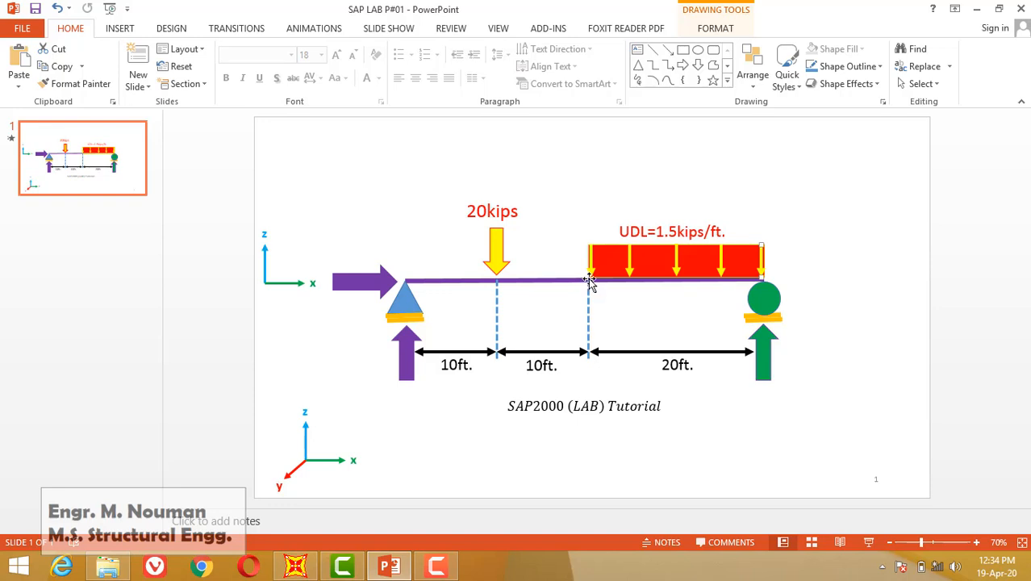
pyautogui.click(295, 567)
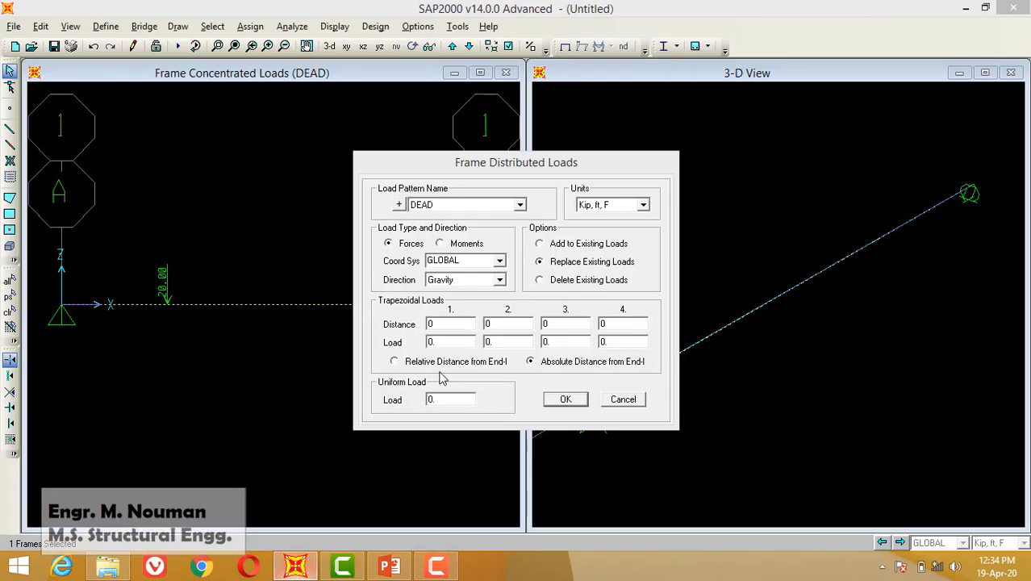
pyautogui.doubleClick(448, 323)
pyautogui.write('2')
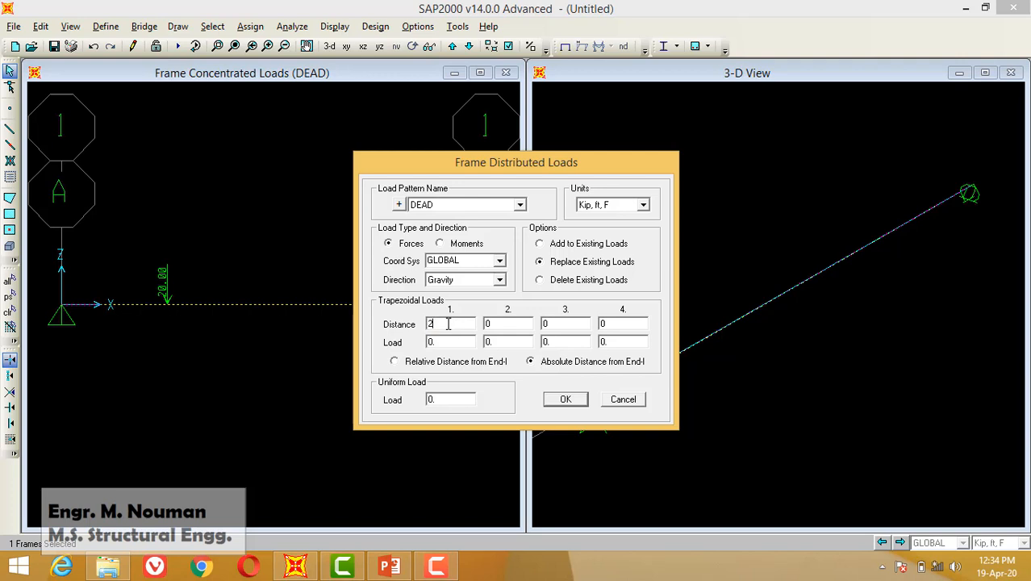
pyautogui.write('0')
pyautogui.doubleClick(498, 323)
pyautogui.write('40')
pyautogui.doubleClick(457, 325)
# Check the distributed load's magnitude in the PowerPoint diagram and return to SAP2000.
pyautogui.doubleClick(442, 341)
pyautogui.click(390, 565)
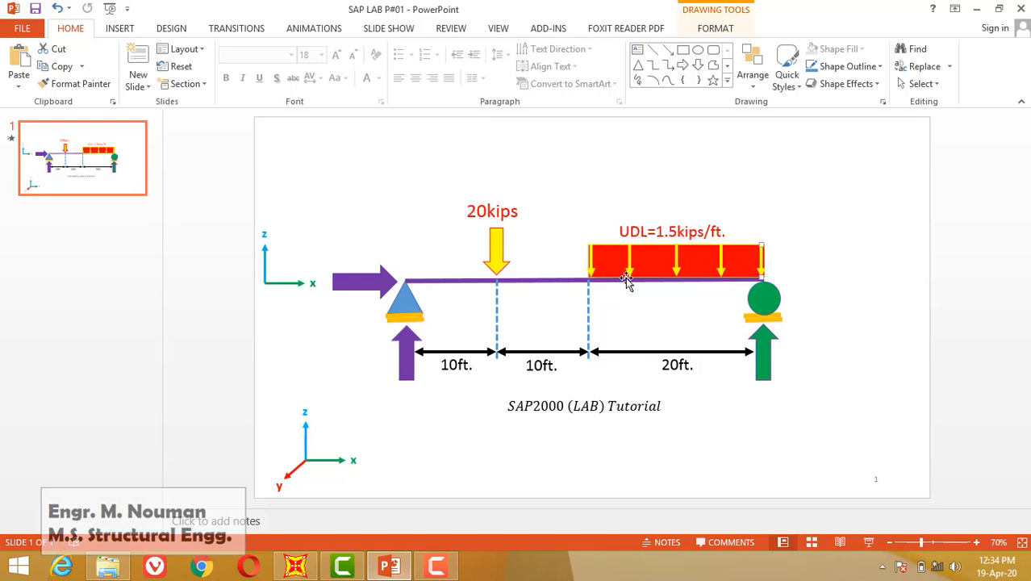
pyautogui.click(296, 565)
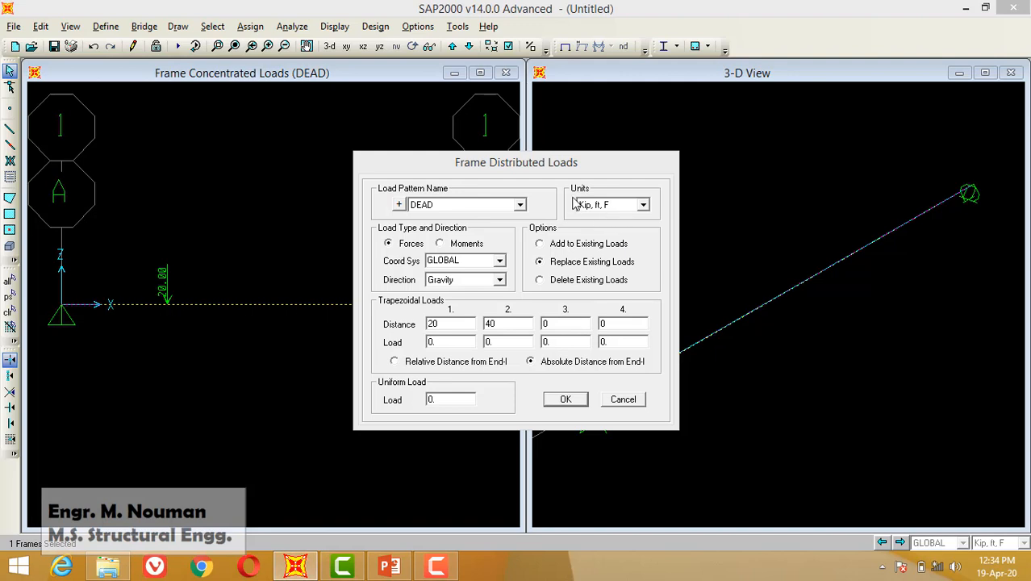
# Set the trapezoidal load to 1.5 kips/ft at both the 20 ft and 40 ft distances and assign it to the beam.
pyautogui.click(445, 340)
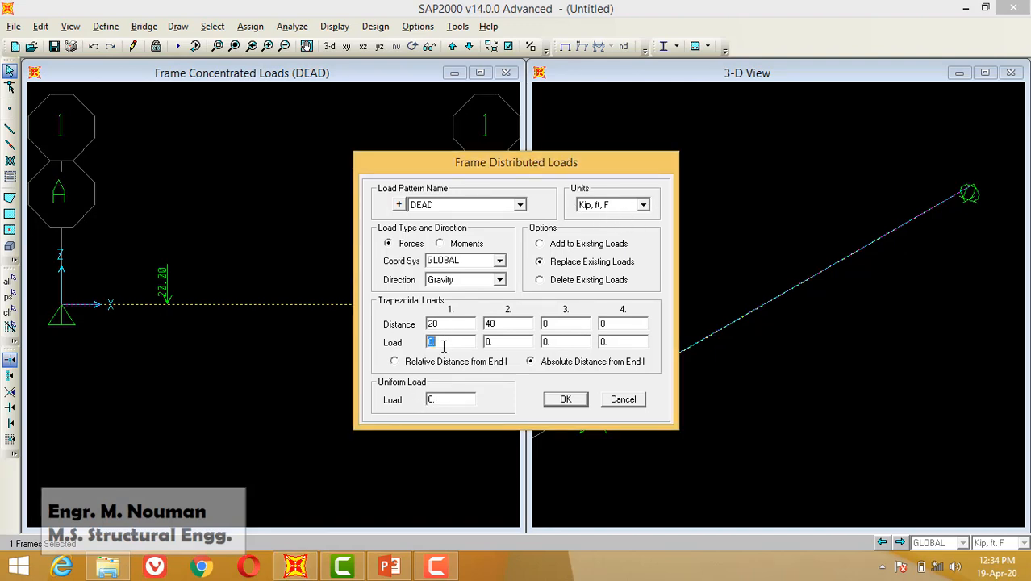
pyautogui.write('1.5')
pyautogui.doubleClick(499, 343)
pyautogui.write('1.')
pyautogui.doubleClick(506, 323)
pyautogui.doubleClick(506, 339)
pyautogui.doubleClick(449, 343)
pyautogui.click(447, 344)
pyautogui.doubleClick(506, 344)
pyautogui.click(564, 395)
pyautogui.click(565, 401)
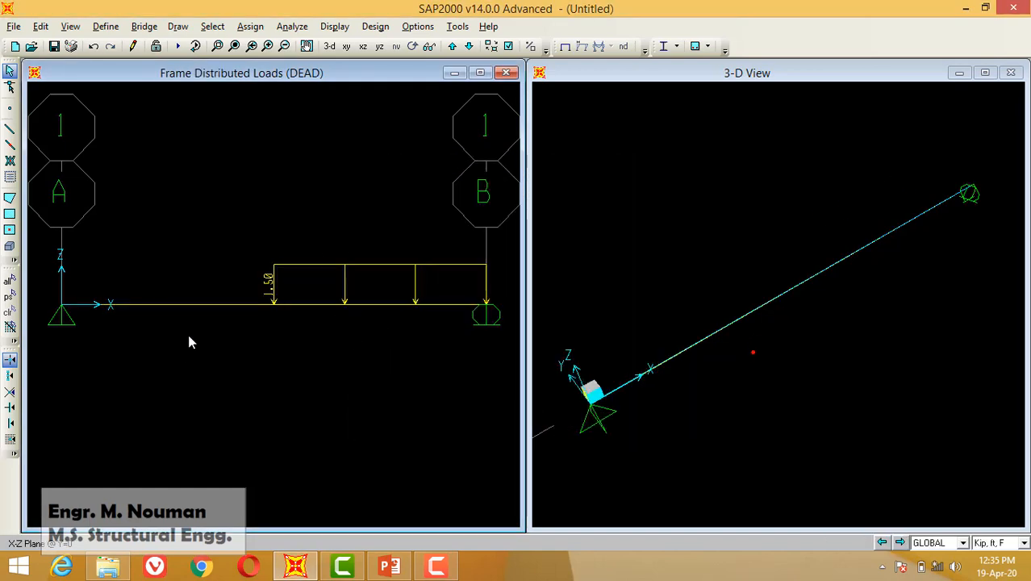
# Review the loads assigned to the beam in its line information and display its DEAD point and distributed loads together.
pyautogui.click(154, 304)
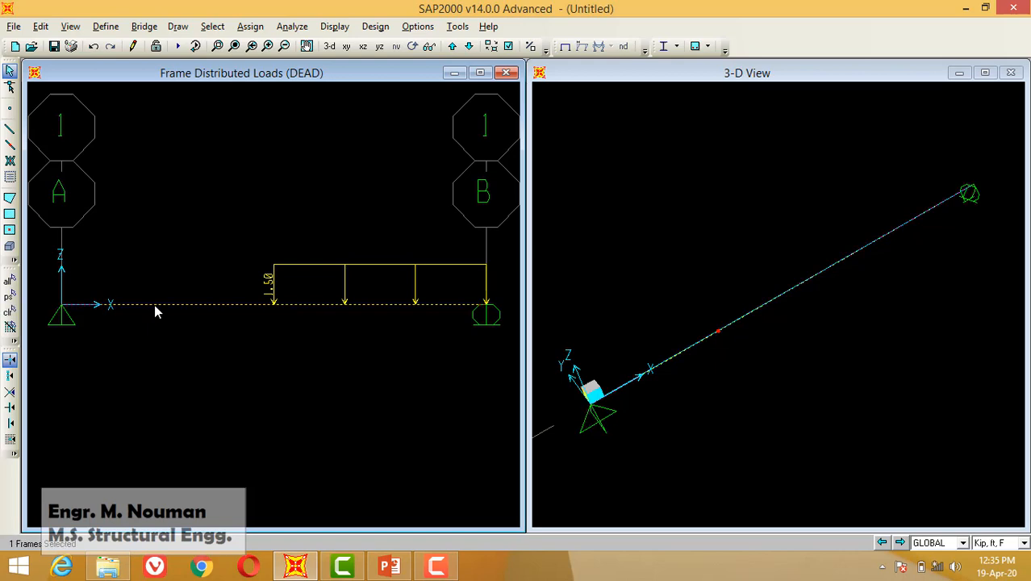
pyautogui.rightClick(154, 304)
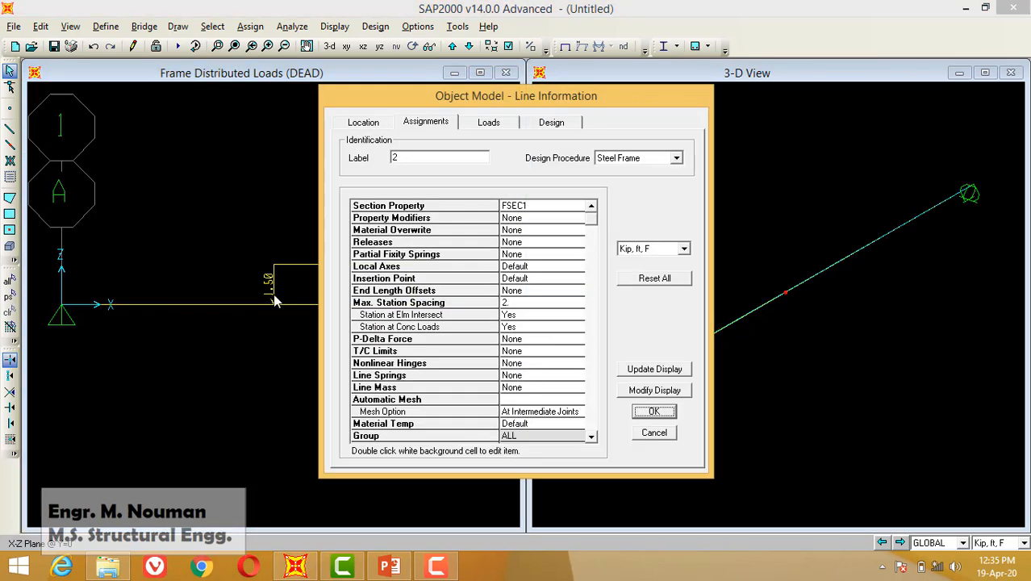
pyautogui.click(490, 122)
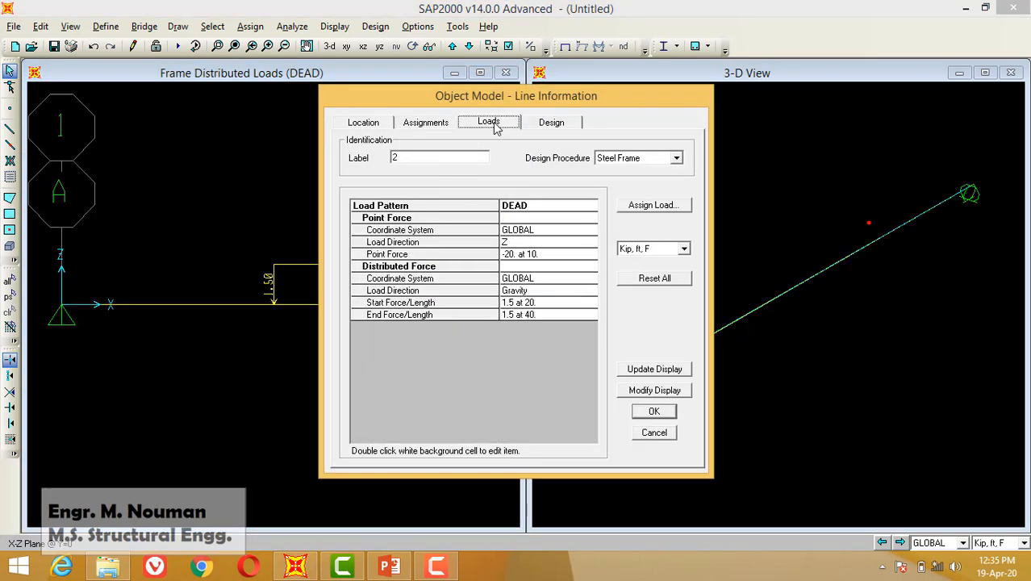
pyautogui.click(654, 390)
pyautogui.click(479, 453)
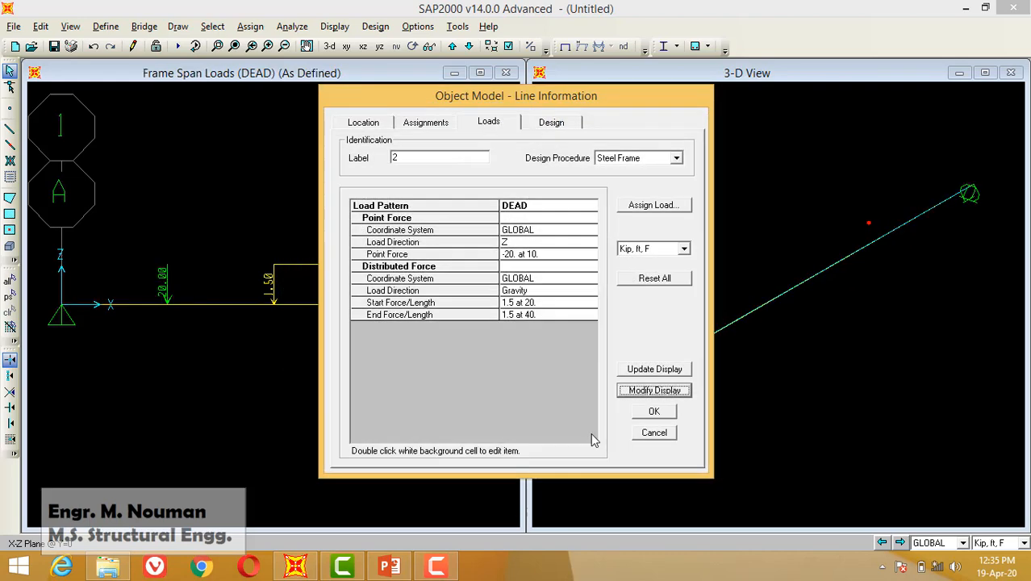
pyautogui.click(592, 410)
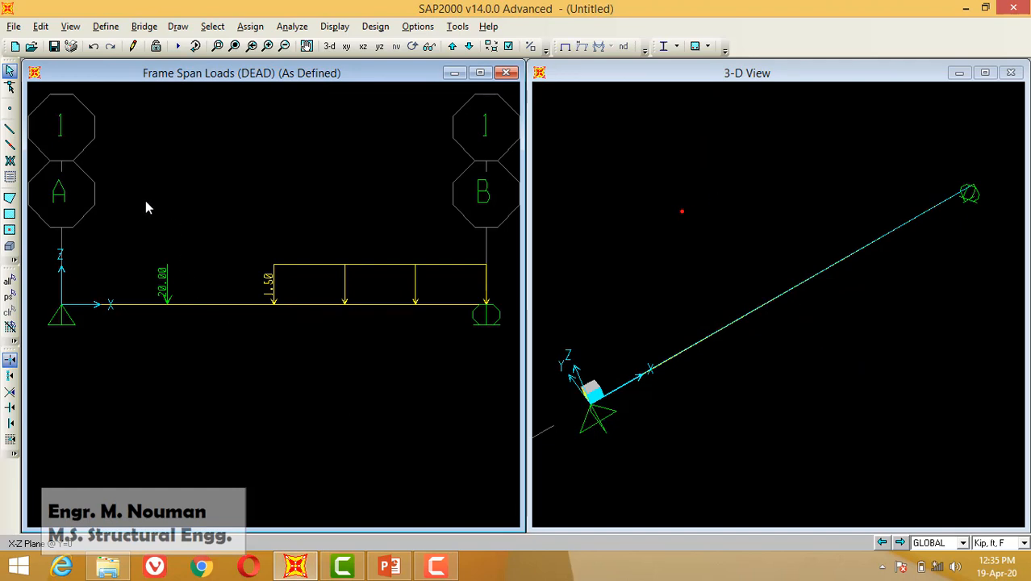
pyautogui.click(207, 305)
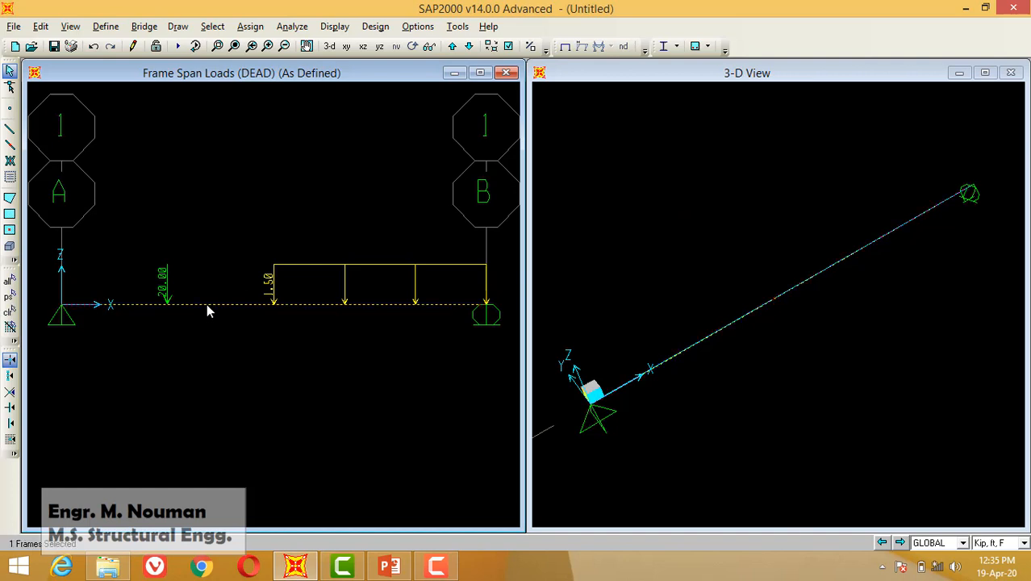
pyautogui.click(206, 305)
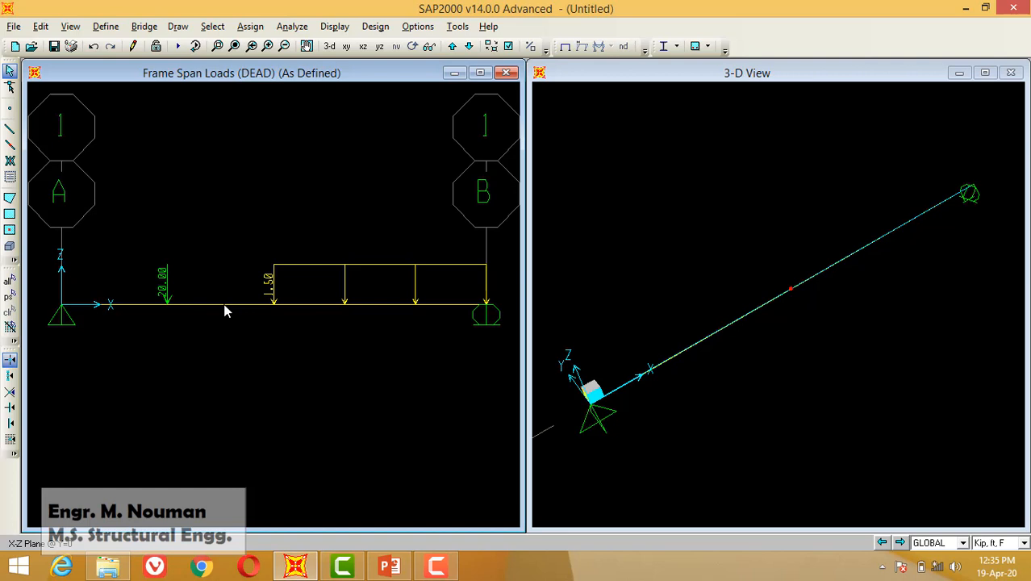
# Set the self weight multiplier of the DEAD load pattern to 0.
pyautogui.click(106, 27)
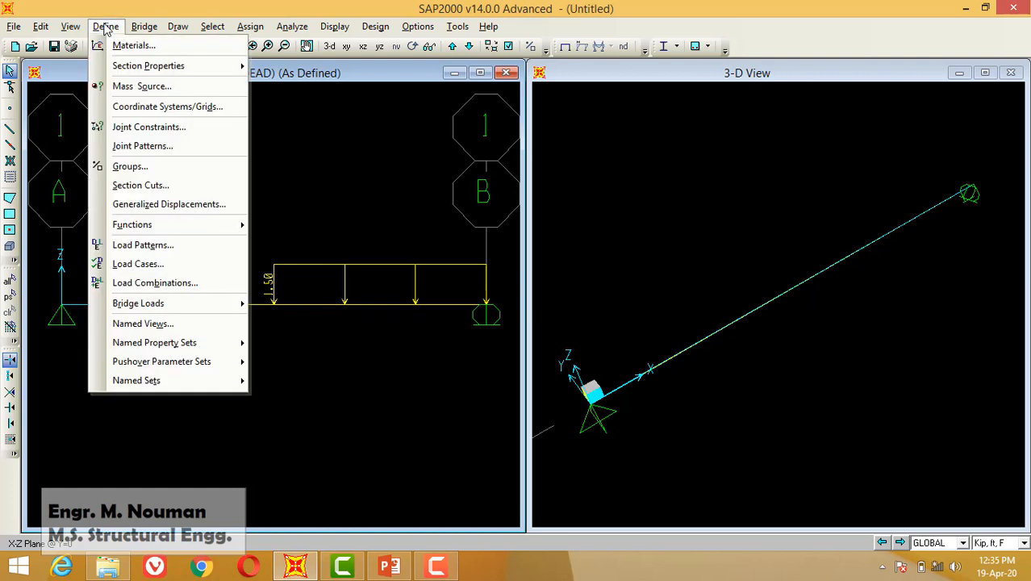
pyautogui.click(142, 244)
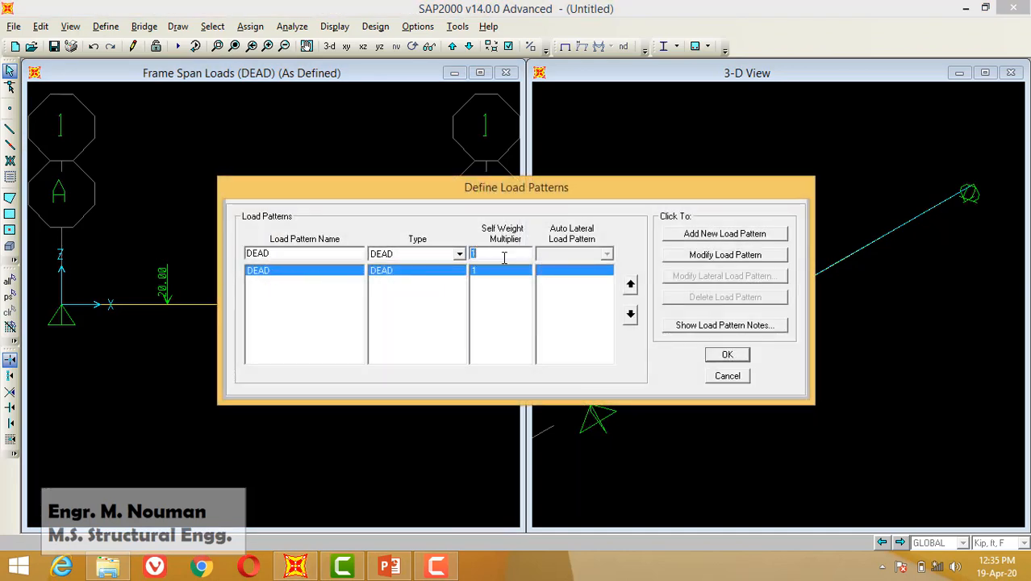
pyautogui.write('0')
pyautogui.click(681, 255)
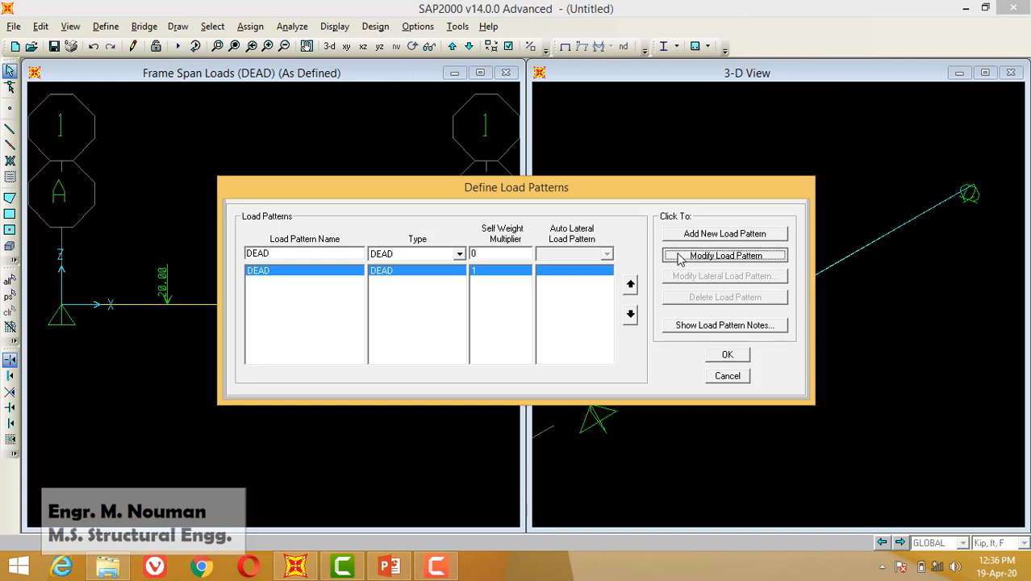
pyautogui.click(725, 356)
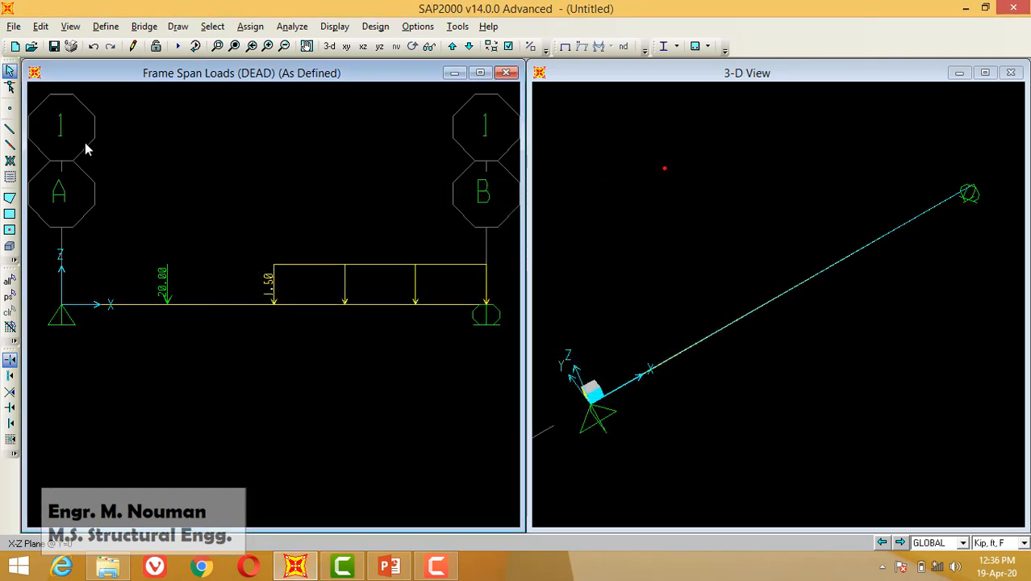
# Save the model as Problem 2 in the Saved files folder.
pyautogui.click(53, 47)
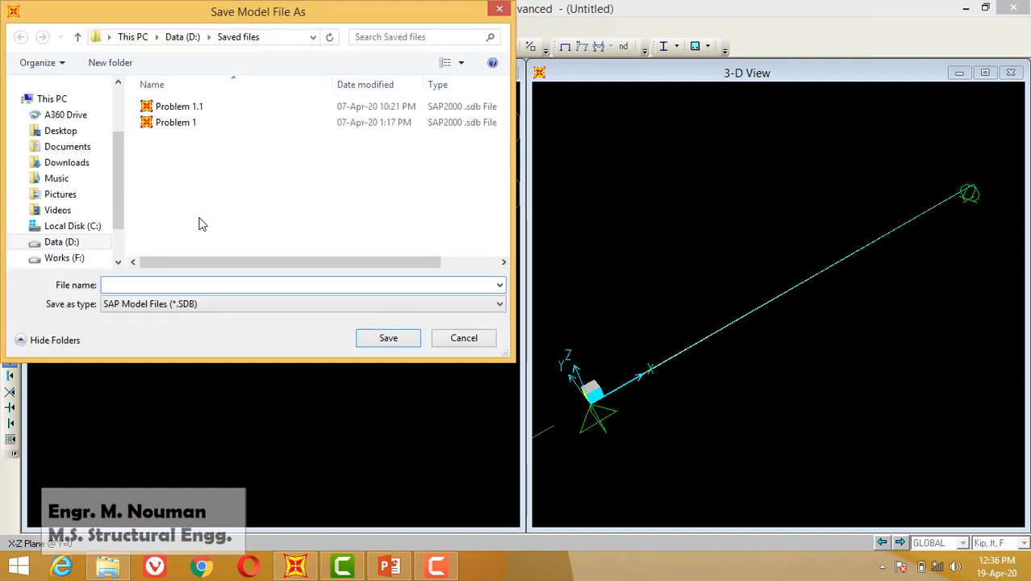
pyautogui.write('Pr')
pyautogui.write('ob')
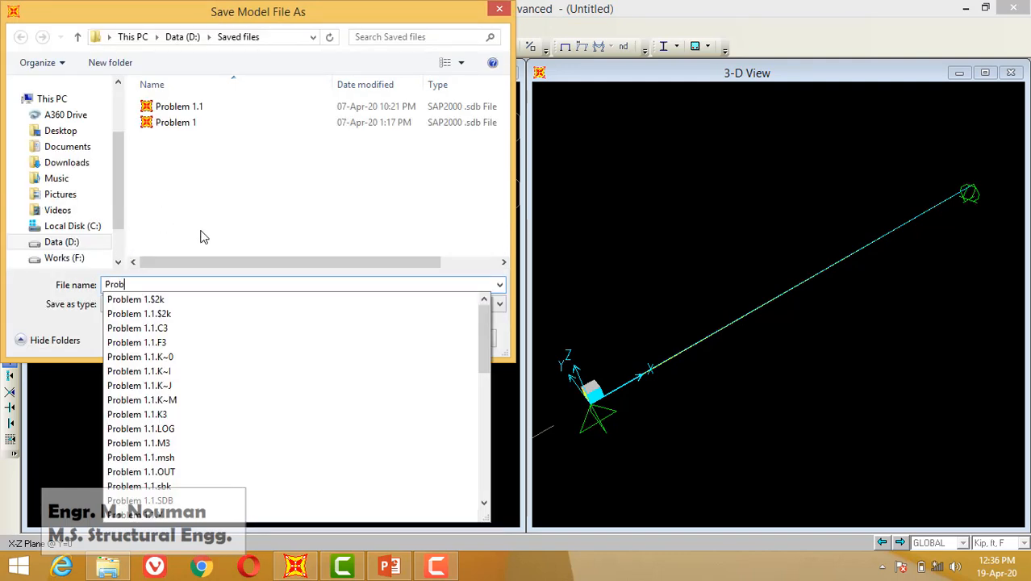
pyautogui.write('lem 2')
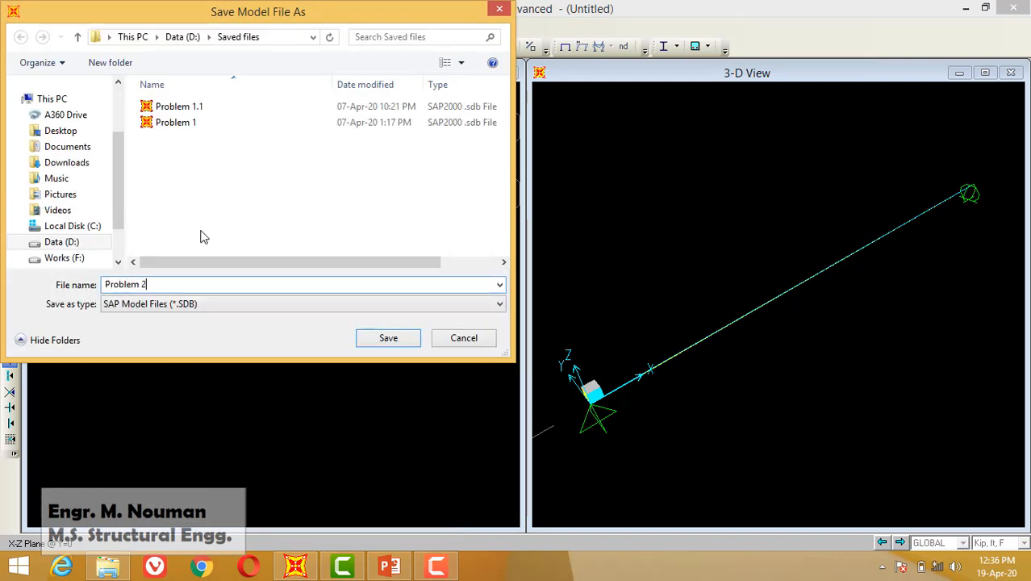
pyautogui.click(380, 337)
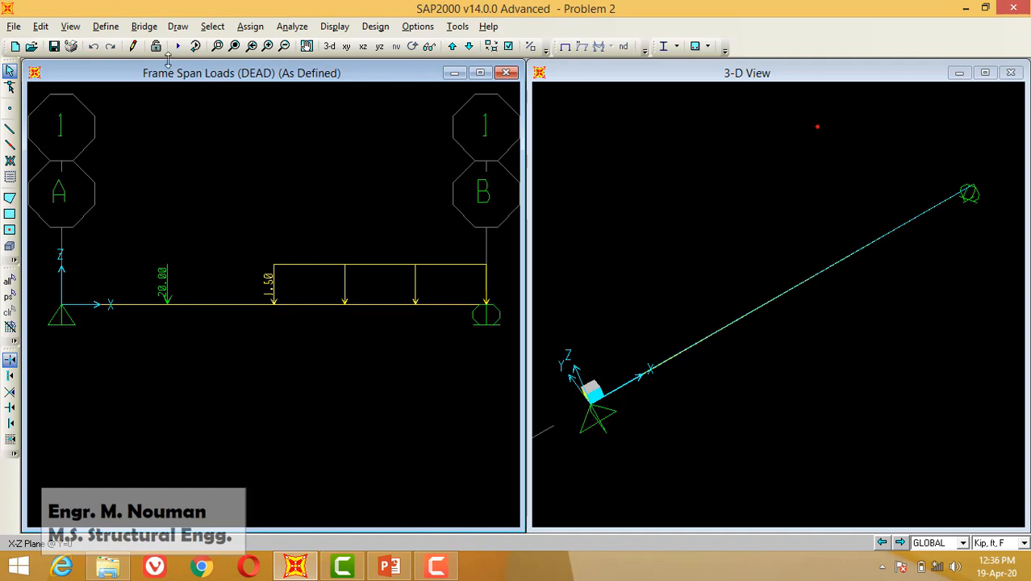
# Run the analysis for the DEAD and MODAL load cases.
pyautogui.click(295, 27)
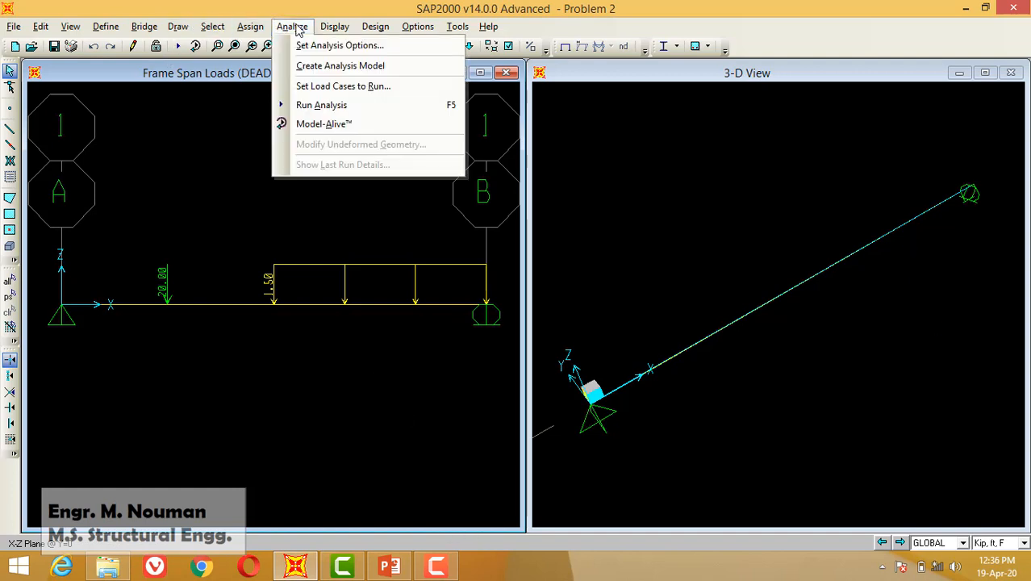
pyautogui.click(313, 105)
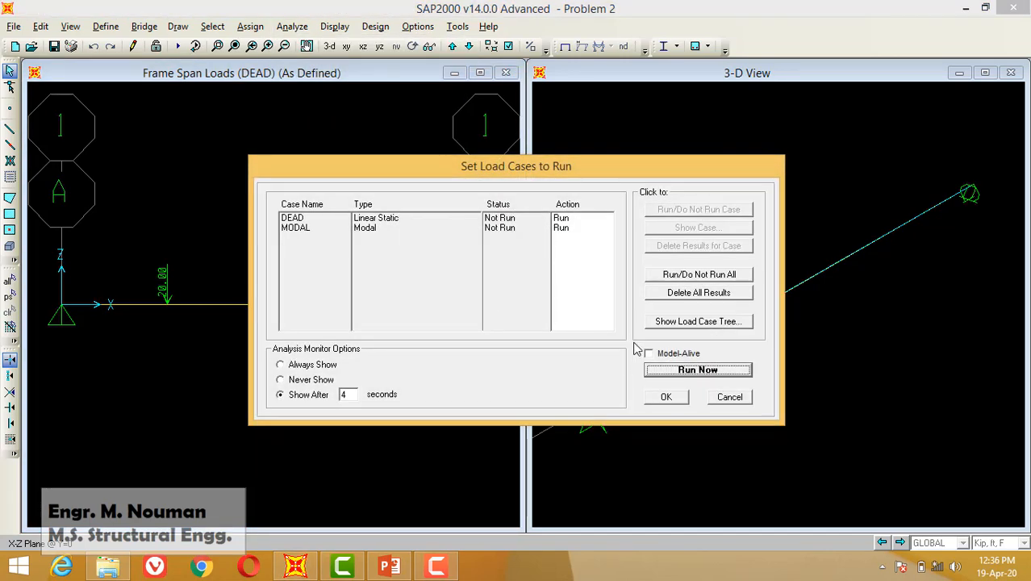
pyautogui.click(665, 370)
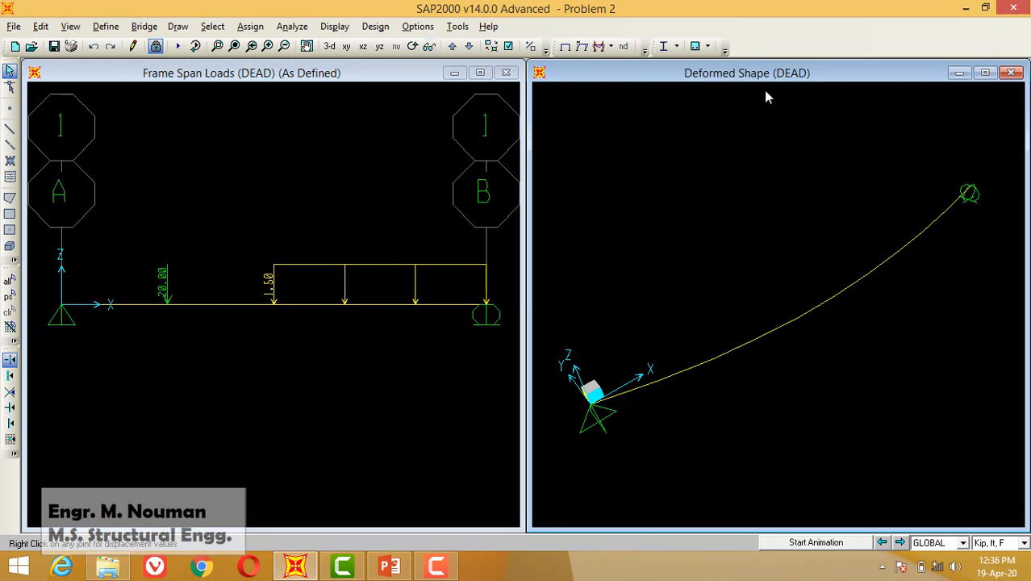
# Display the joint reactions for the DEAD case in the X-Z plane view.
pyautogui.click(268, 75)
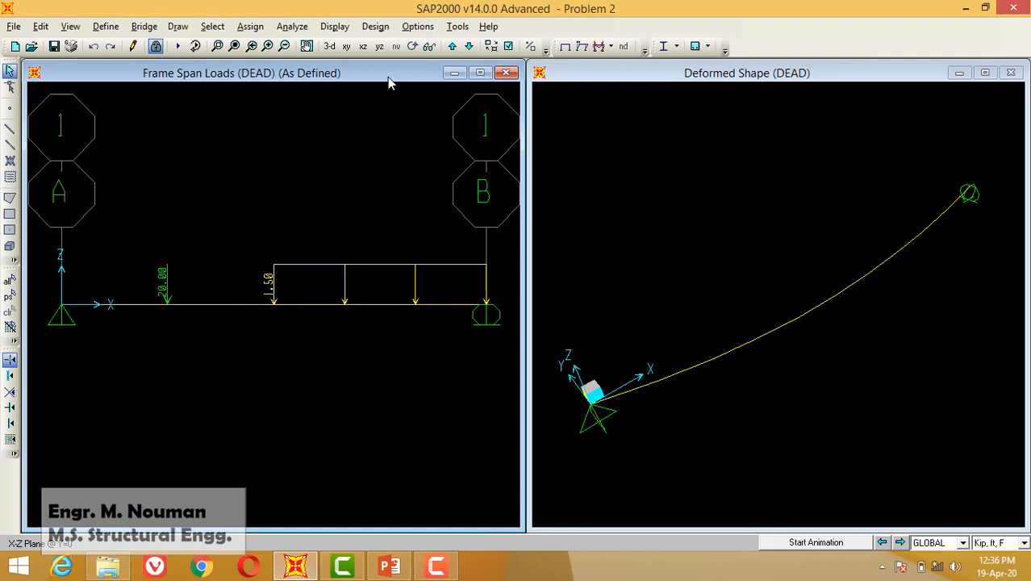
pyautogui.click(611, 48)
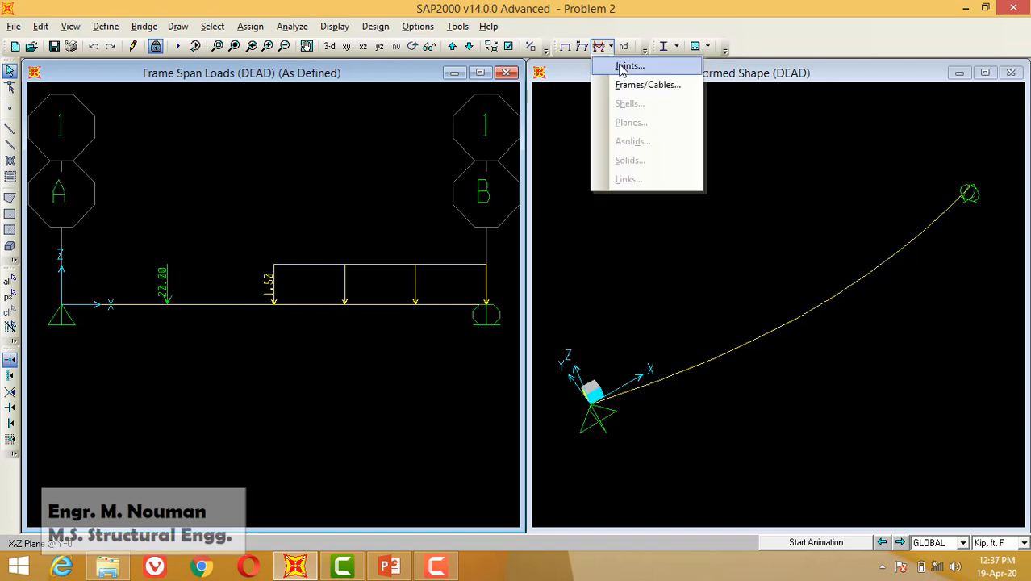
pyautogui.click(622, 68)
pyautogui.click(584, 410)
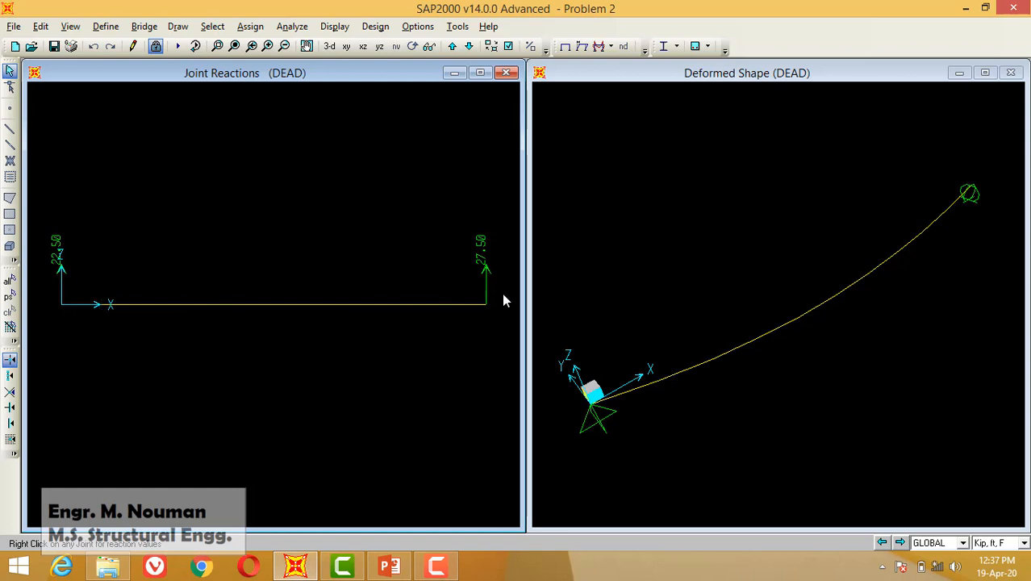
# Display the beam's Shear 2-2 diagram for the DEAD case as a filled diagram.
pyautogui.click(611, 48)
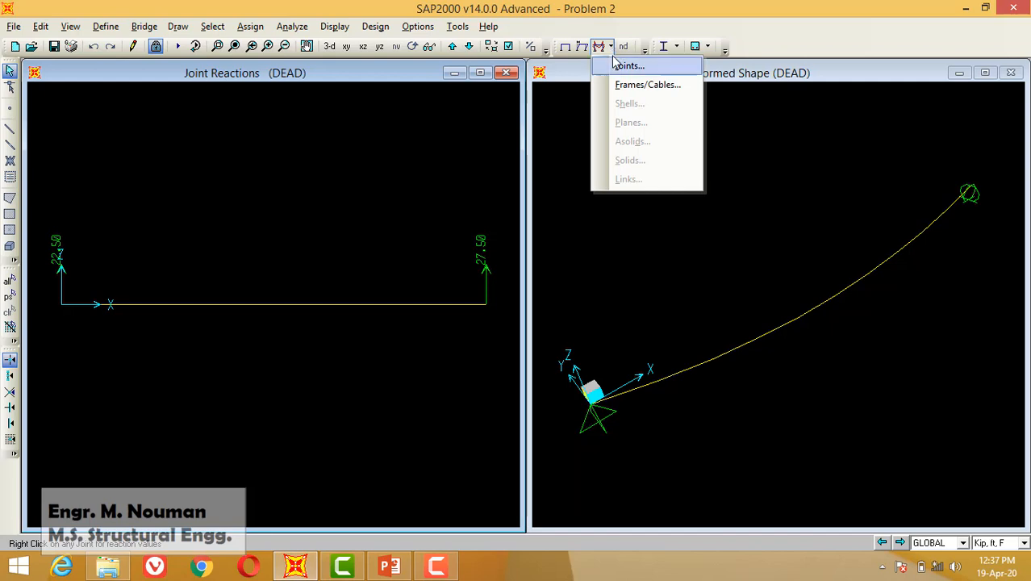
pyautogui.click(612, 48)
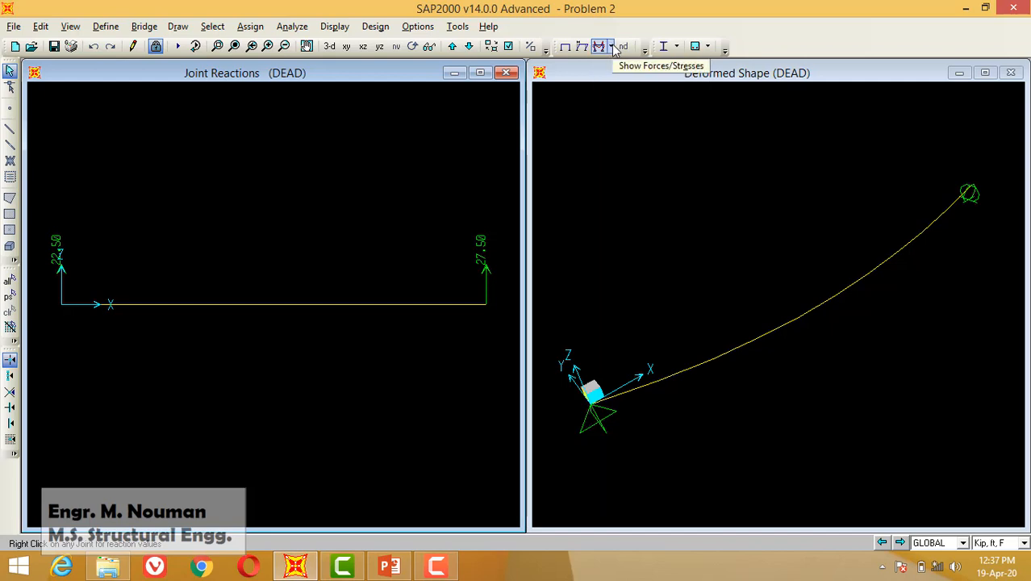
pyautogui.click(611, 47)
pyautogui.click(625, 84)
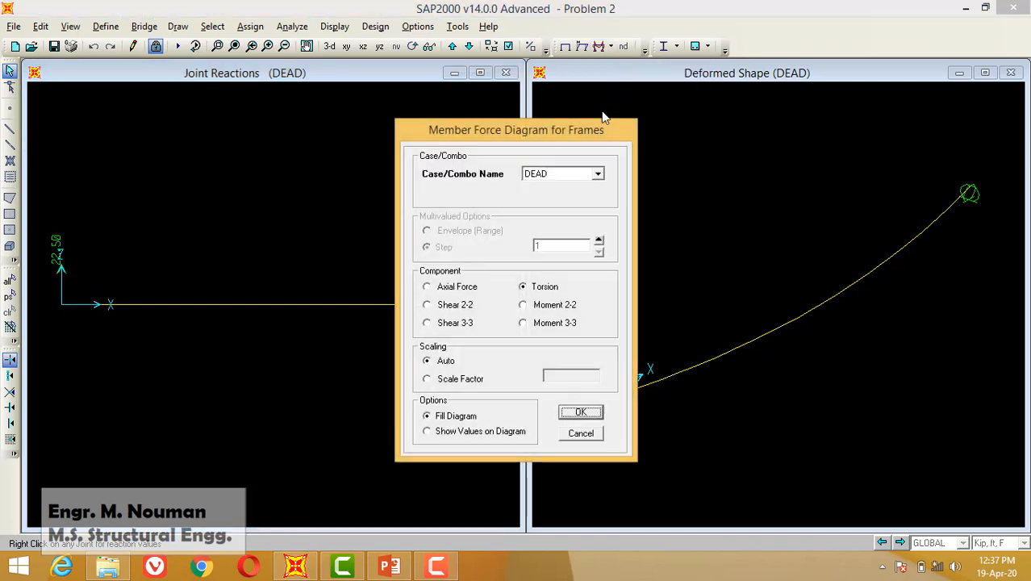
pyautogui.click(452, 305)
pyautogui.click(582, 413)
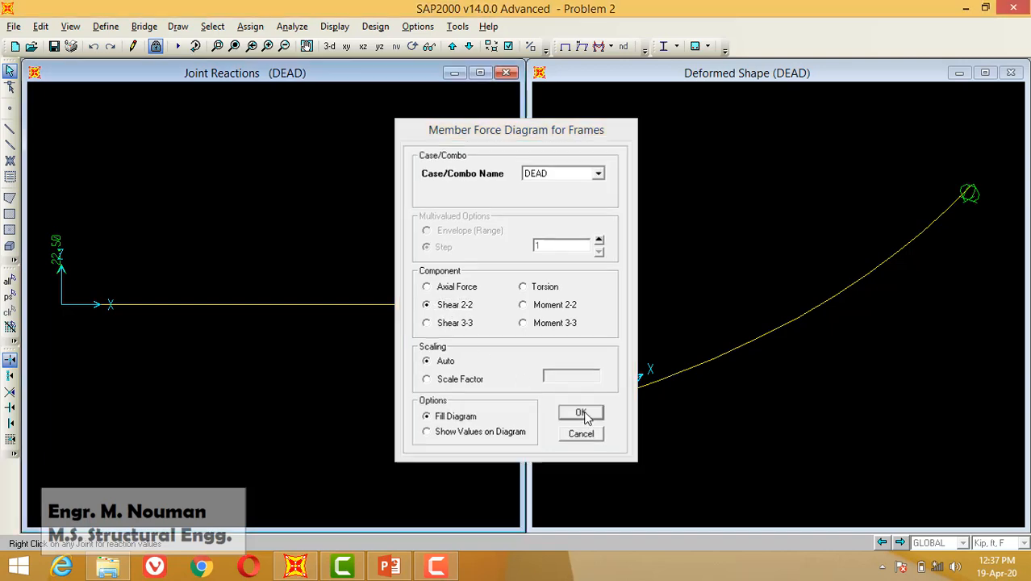
# Display the beam's Moment 3-3 diagram for the DEAD case as a filled diagram.
pyautogui.click(611, 46)
pyautogui.click(625, 84)
pyautogui.click(554, 322)
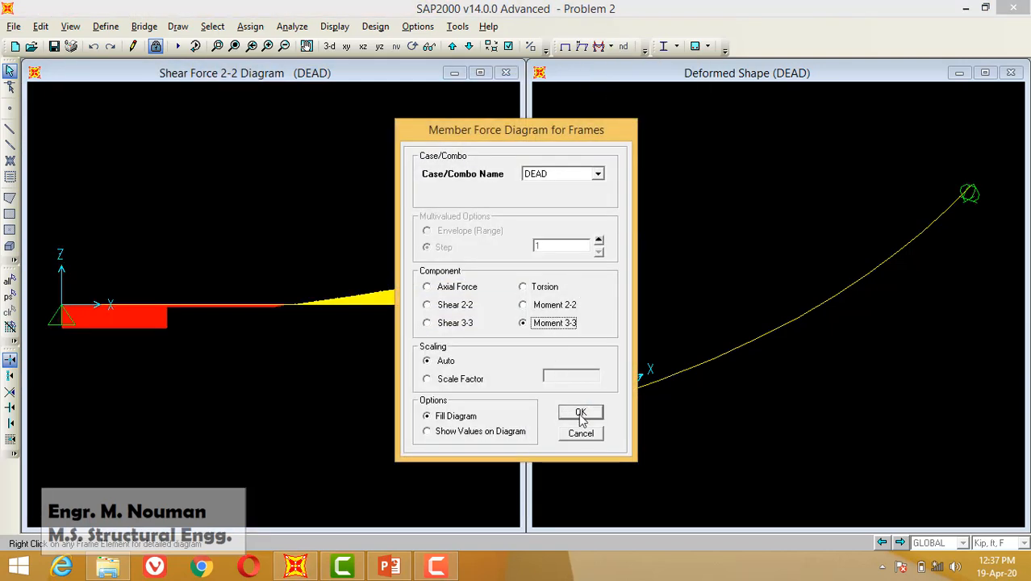
pyautogui.click(581, 413)
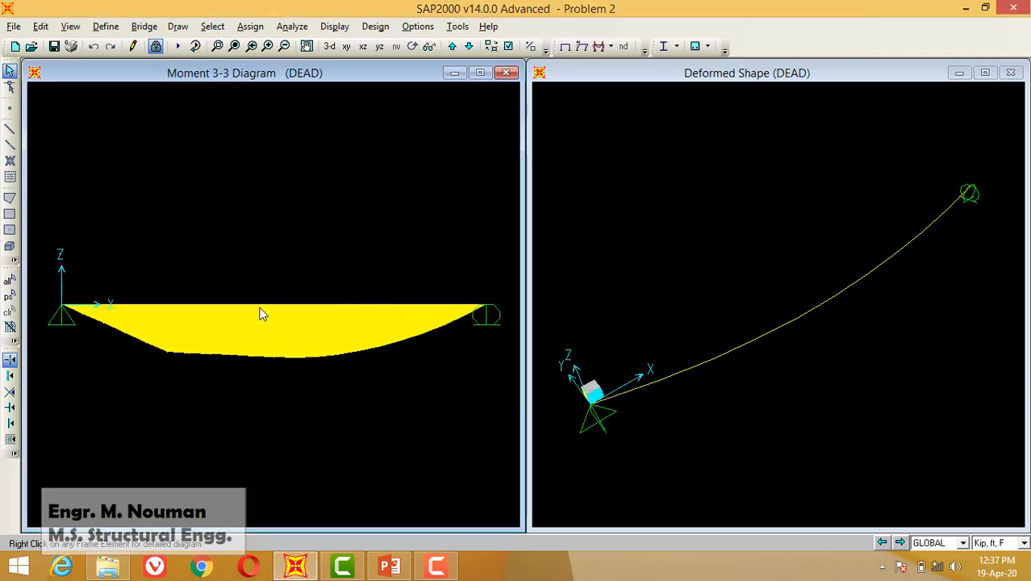
# Examine the maximum shear, moment and deflection in the beam's detailed frame diagrams for the DEAD case.
pyautogui.moveTo(112, 306)
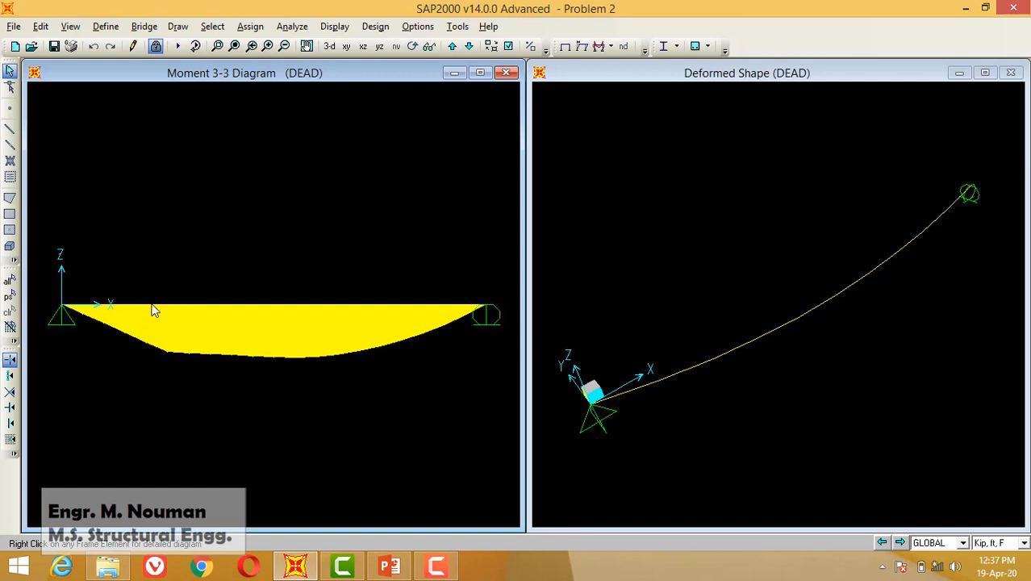
pyautogui.moveTo(194, 311)
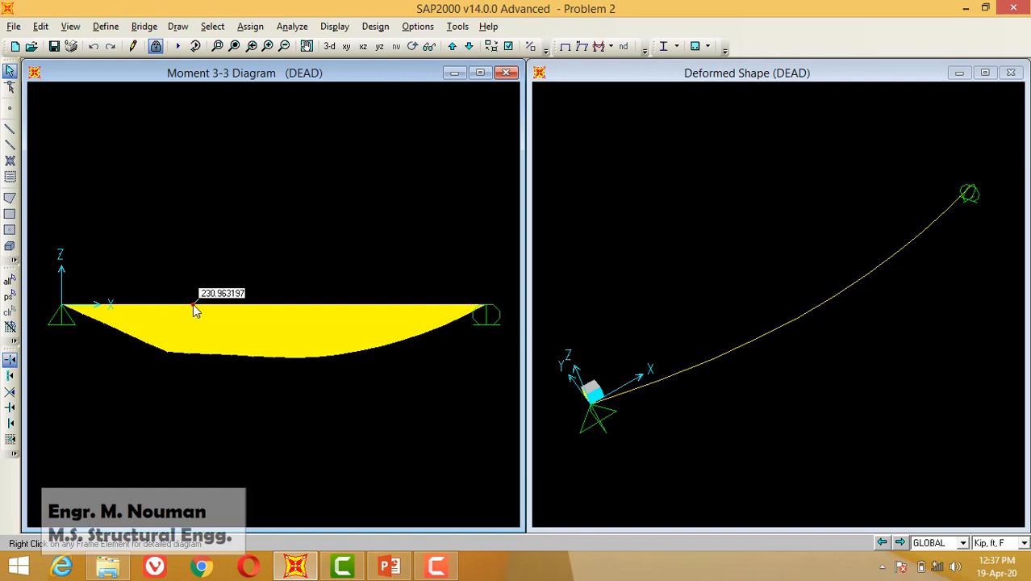
pyautogui.rightClick(269, 311)
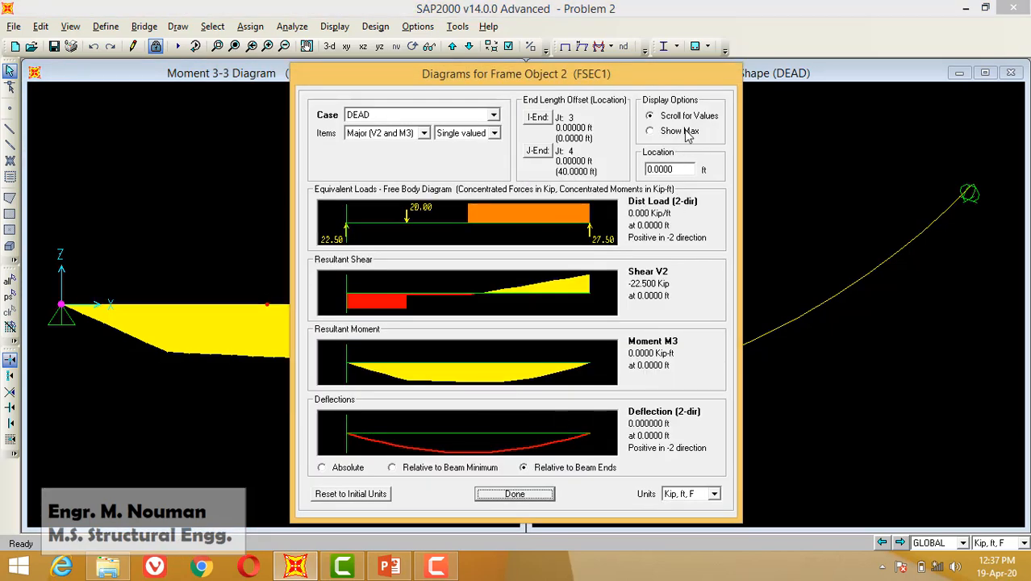
pyautogui.click(684, 133)
pyautogui.click(687, 116)
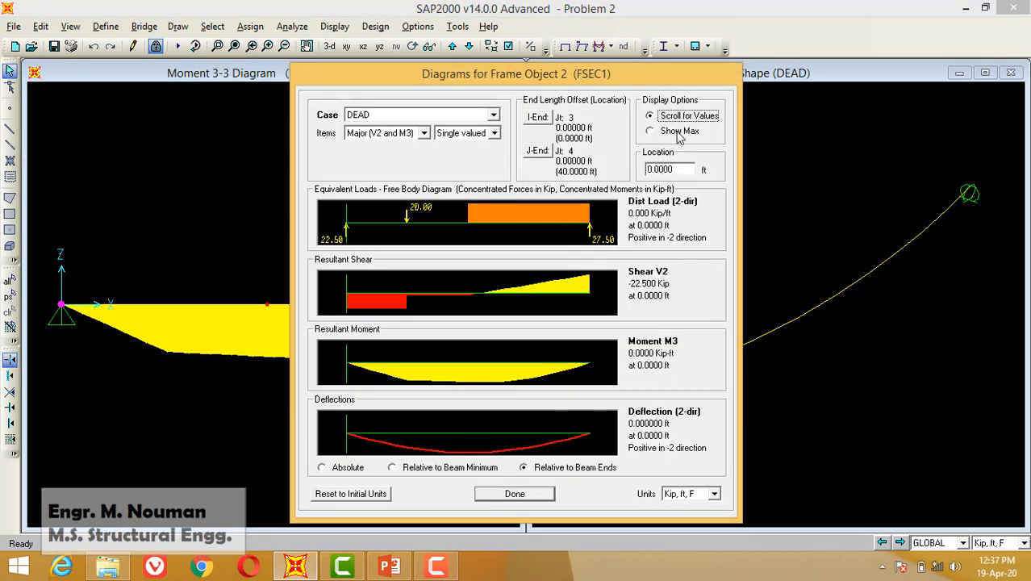
pyautogui.click(677, 132)
pyautogui.click(684, 116)
pyautogui.click(678, 132)
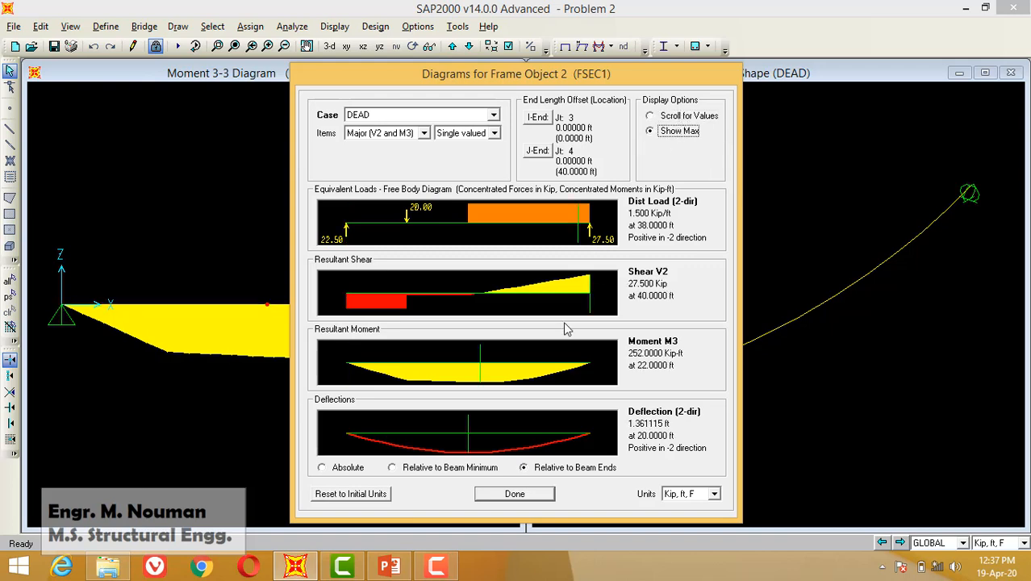
pyautogui.click(513, 493)
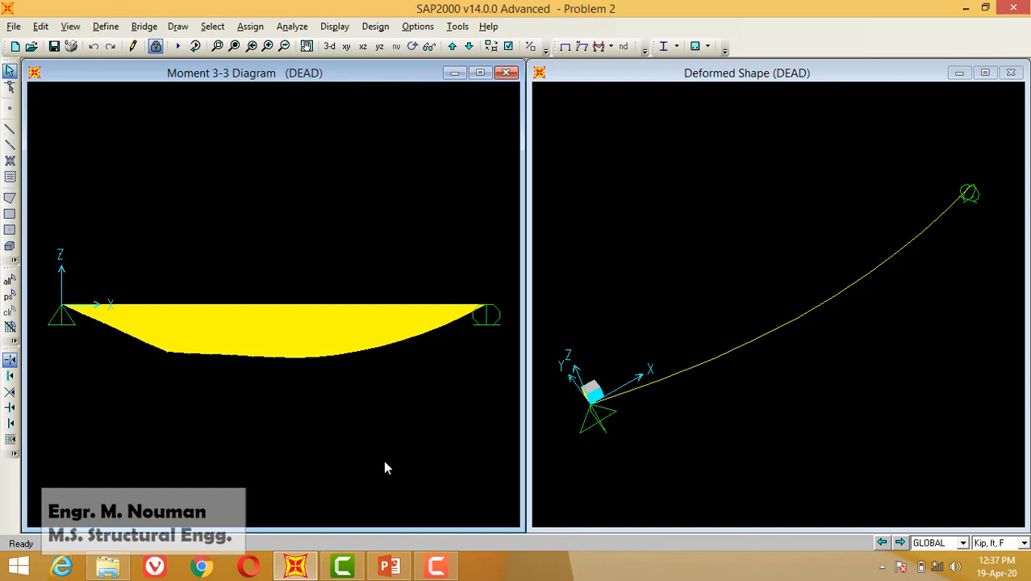
pyautogui.click(436, 565)
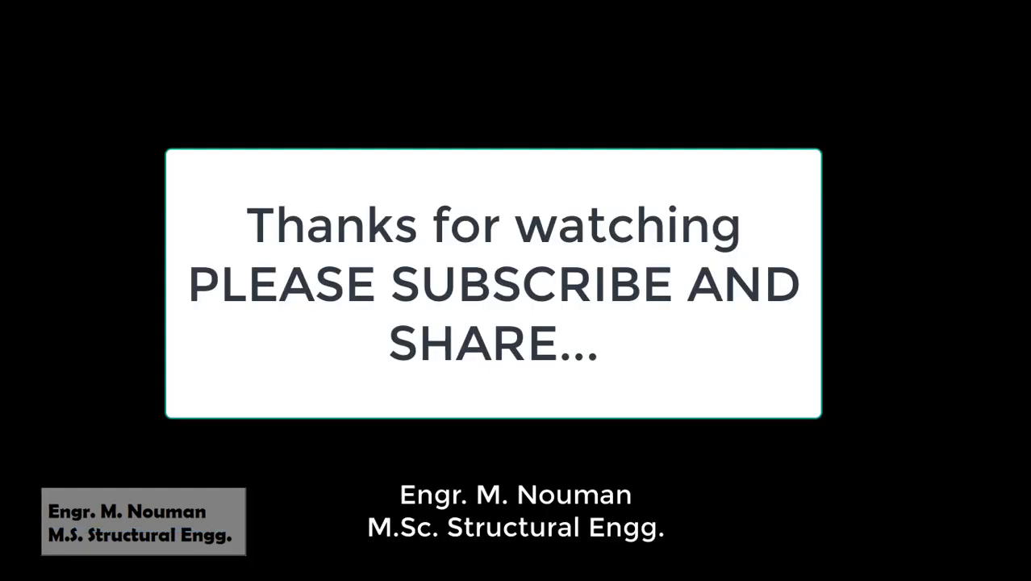